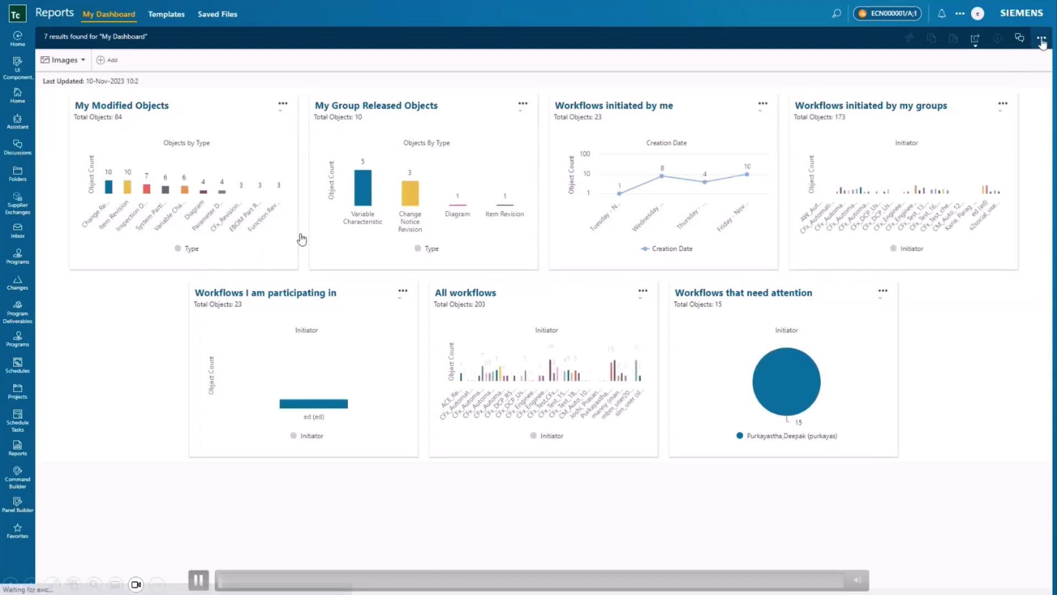
- Start a new report and set its type to Active item report
click(1042, 39)
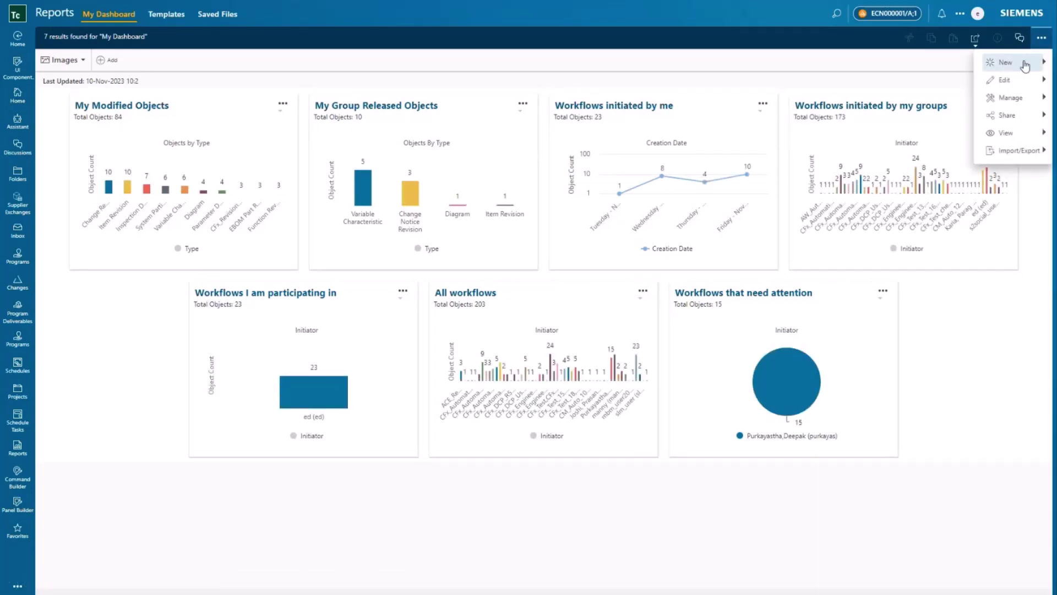
mouse_move(1025, 67)
click(955, 68)
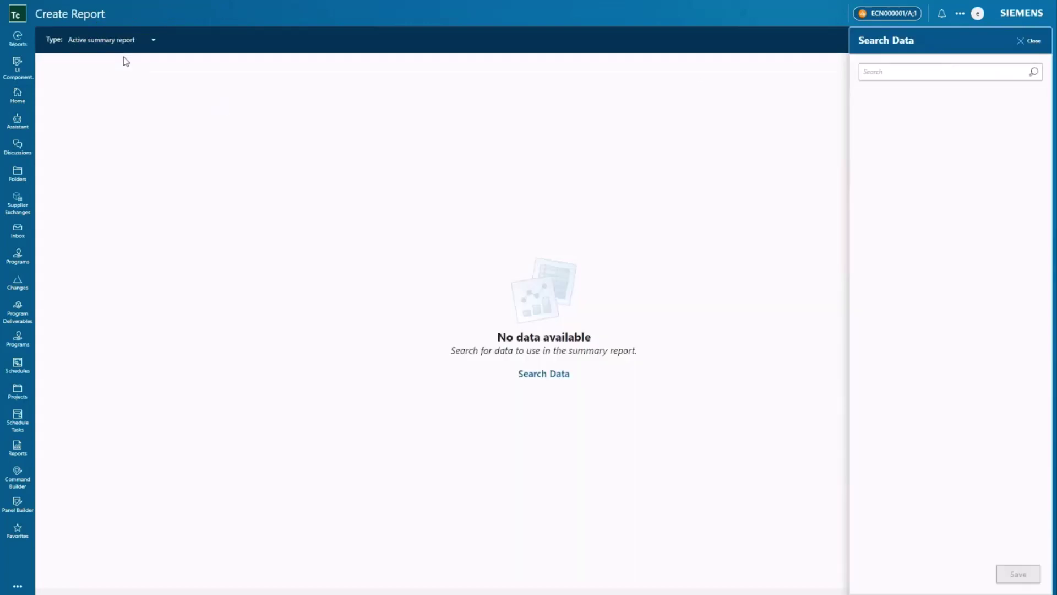
click(153, 41)
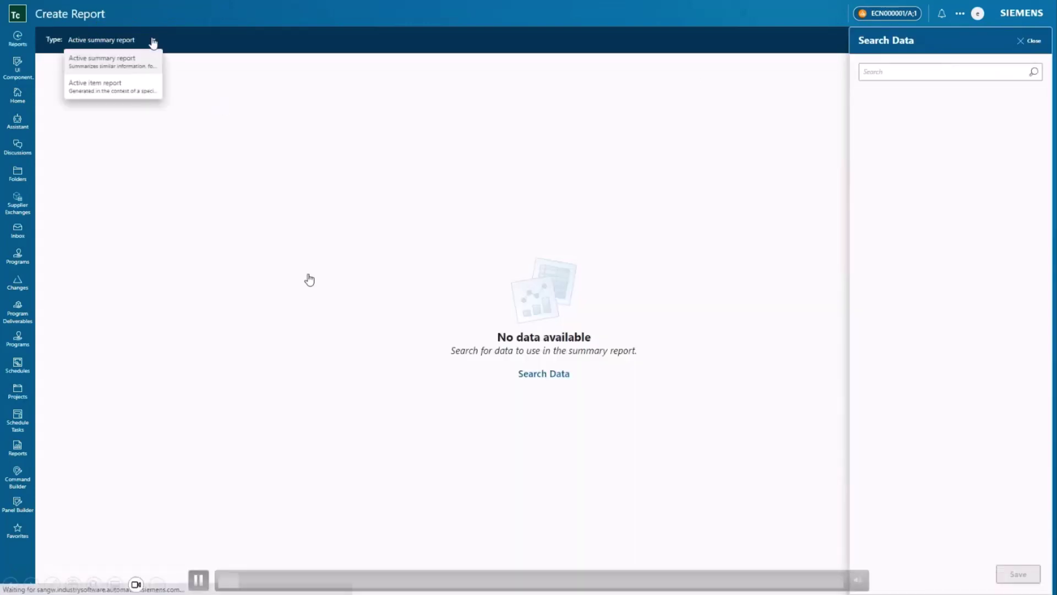
click(122, 90)
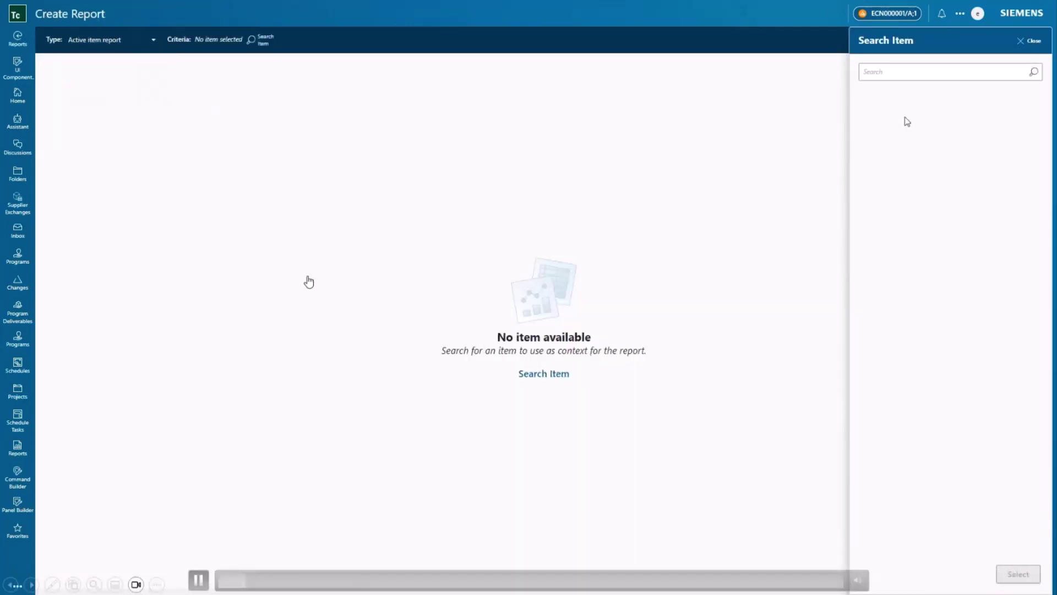
click(916, 72)
click(916, 103)
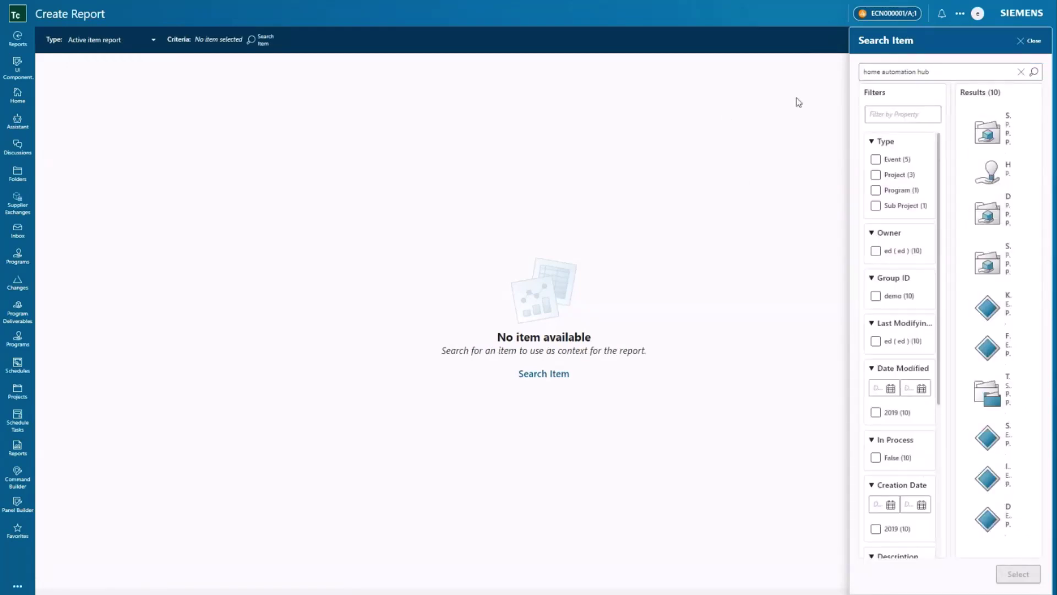
click(1021, 72)
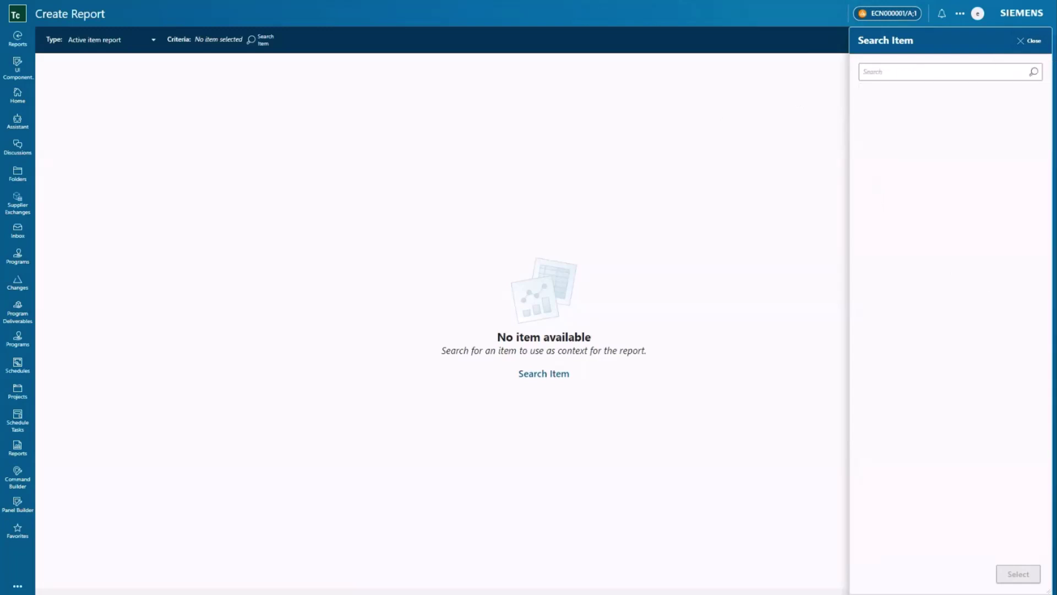
- Search for "home automation hub" and select the Home Automation Hub program as the report's source item
click(941, 71)
click(935, 102)
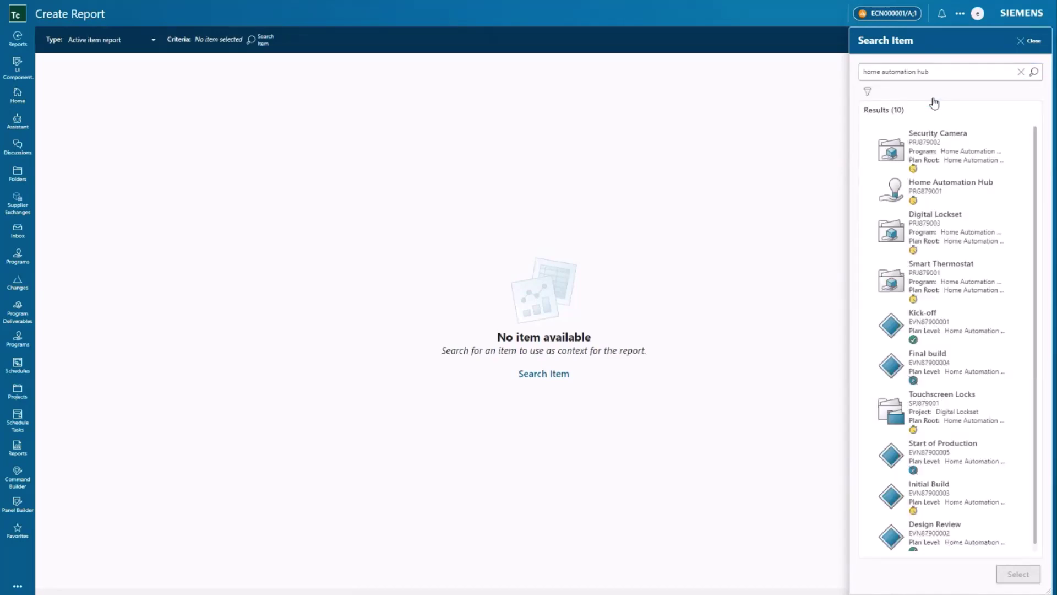
click(942, 189)
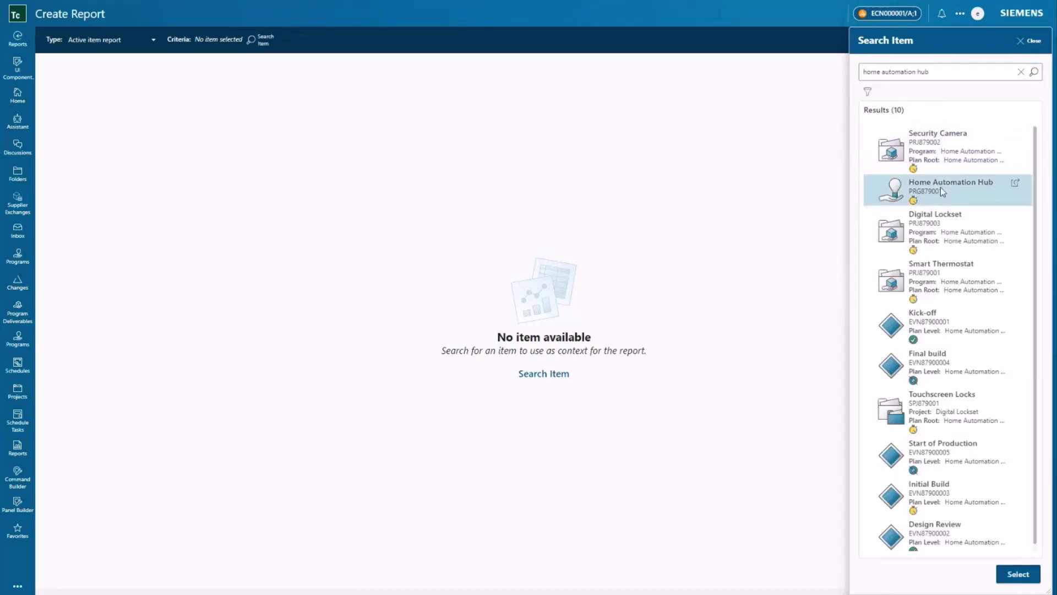
click(1019, 583)
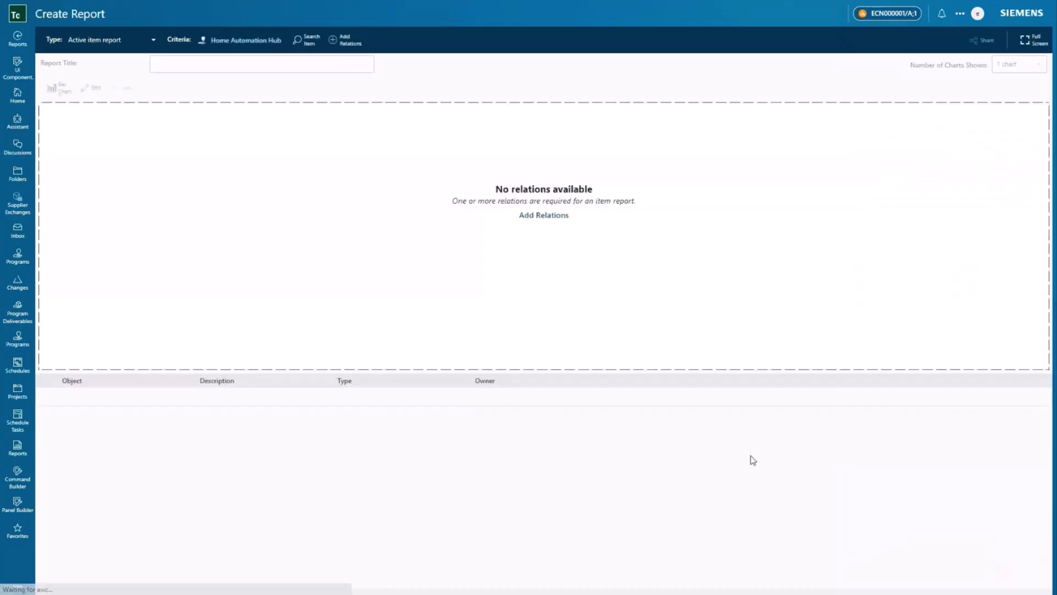
- Add the Program(Project) relation with Plan Change Relation(Change Request Revision) nested beneath it, and finish editing relations
click(559, 218)
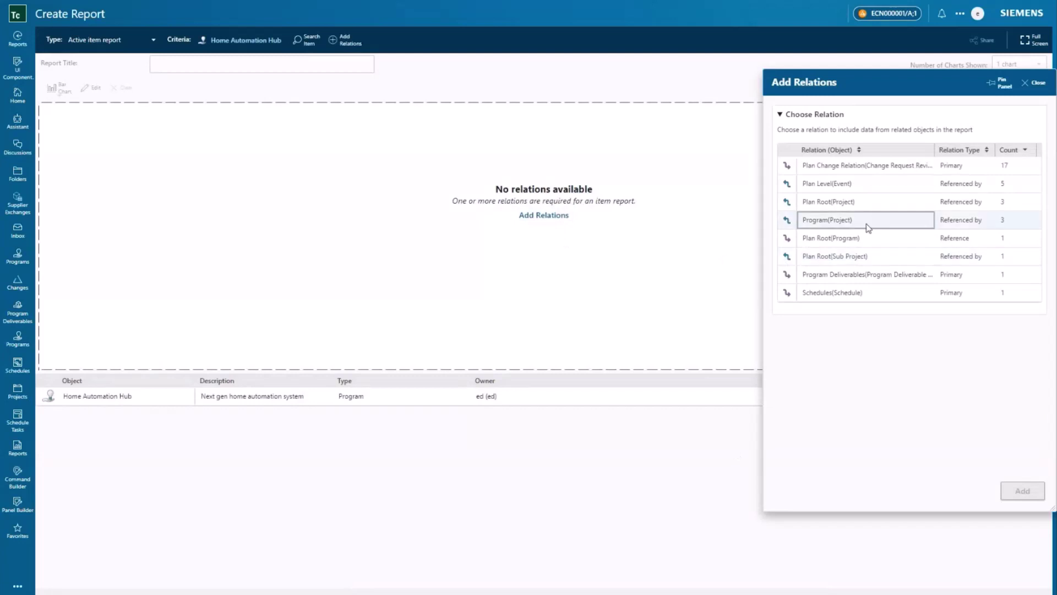
click(869, 226)
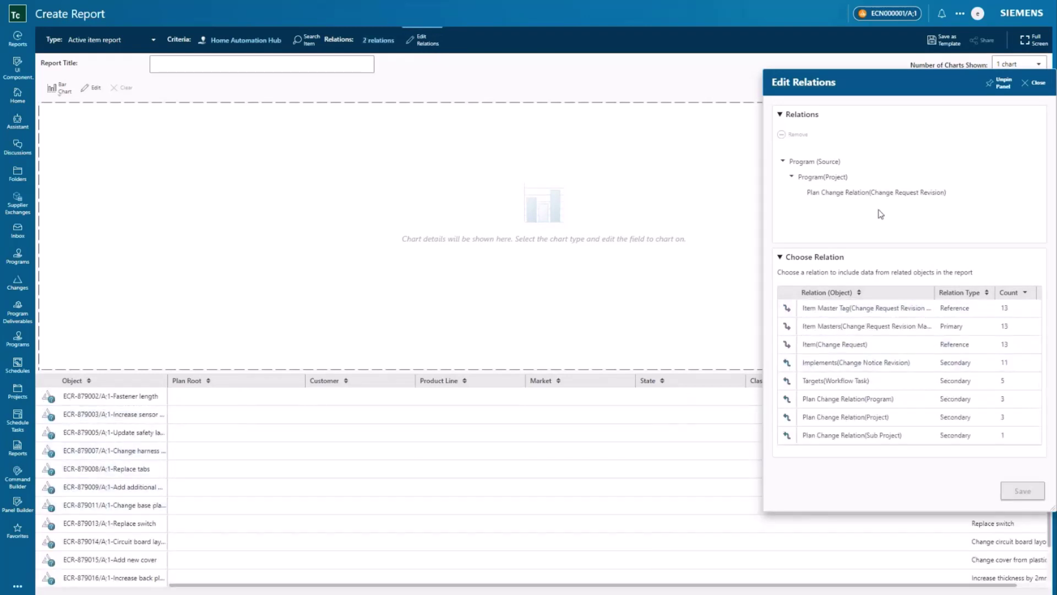
click(829, 161)
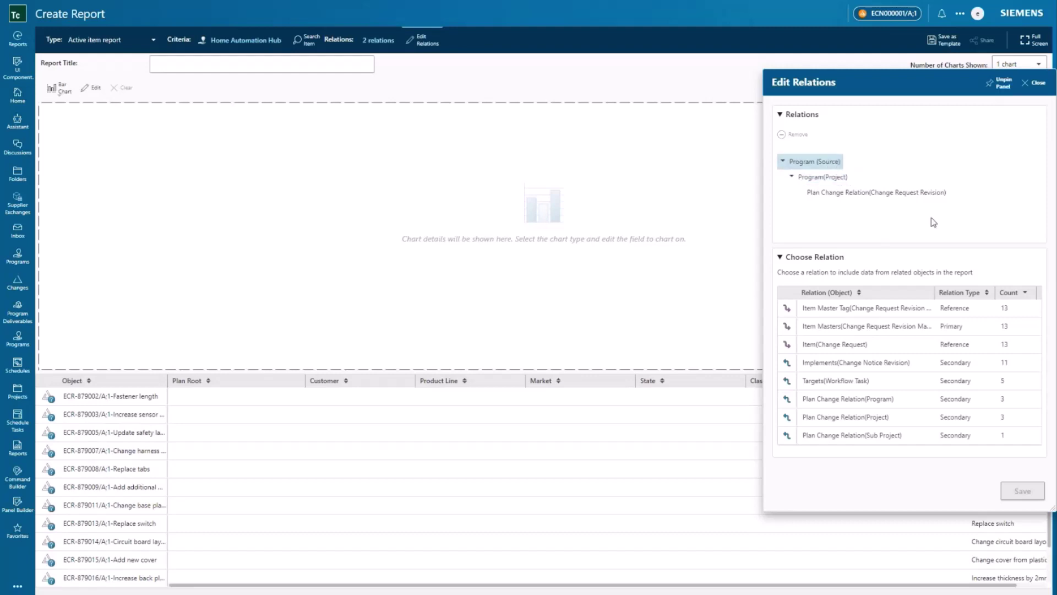
click(1037, 91)
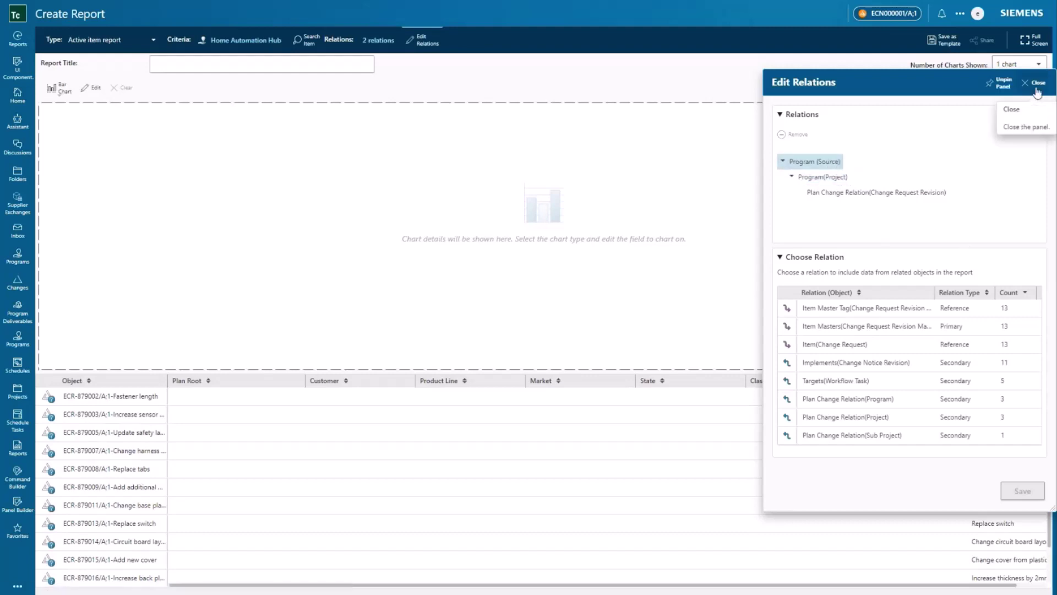
click(1038, 88)
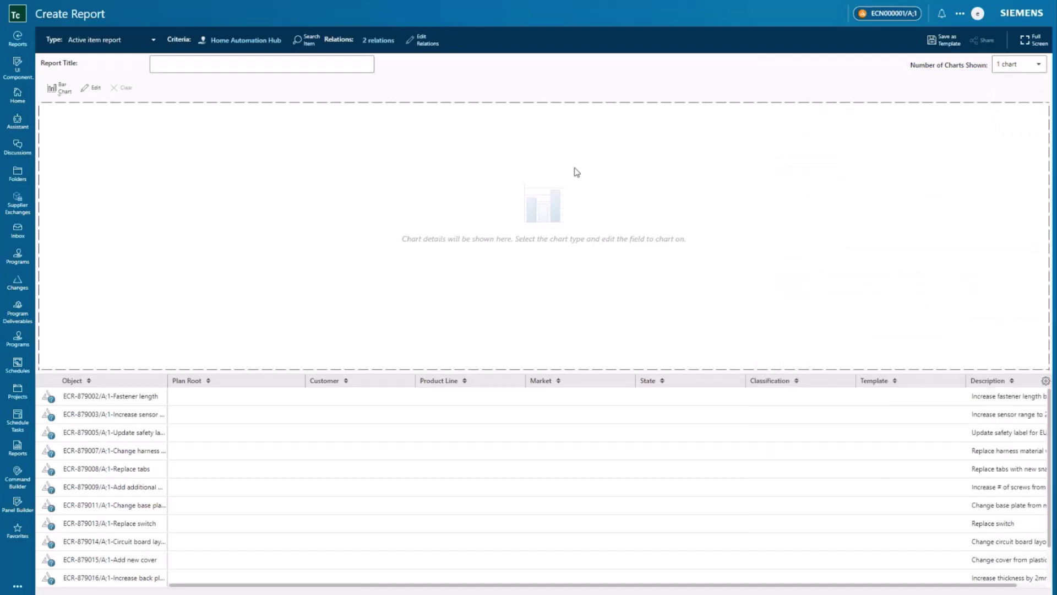
- Remove Plan Root, Customer, Product Line, Market, State, Classification and Template from the report table's displayed columns
click(1046, 381)
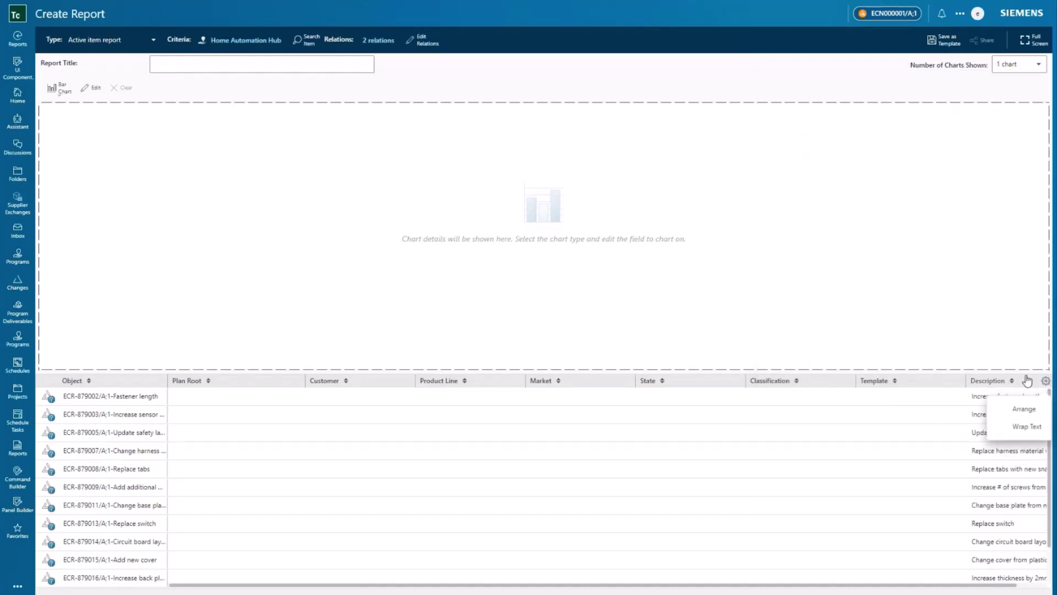
click(1017, 411)
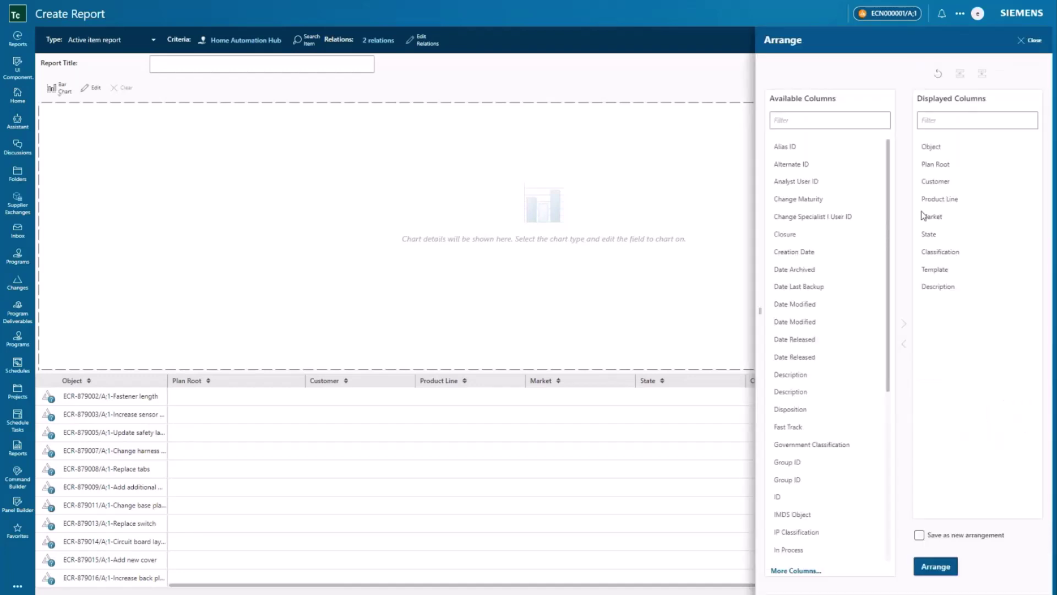
double_click(936, 165)
double_click(943, 168)
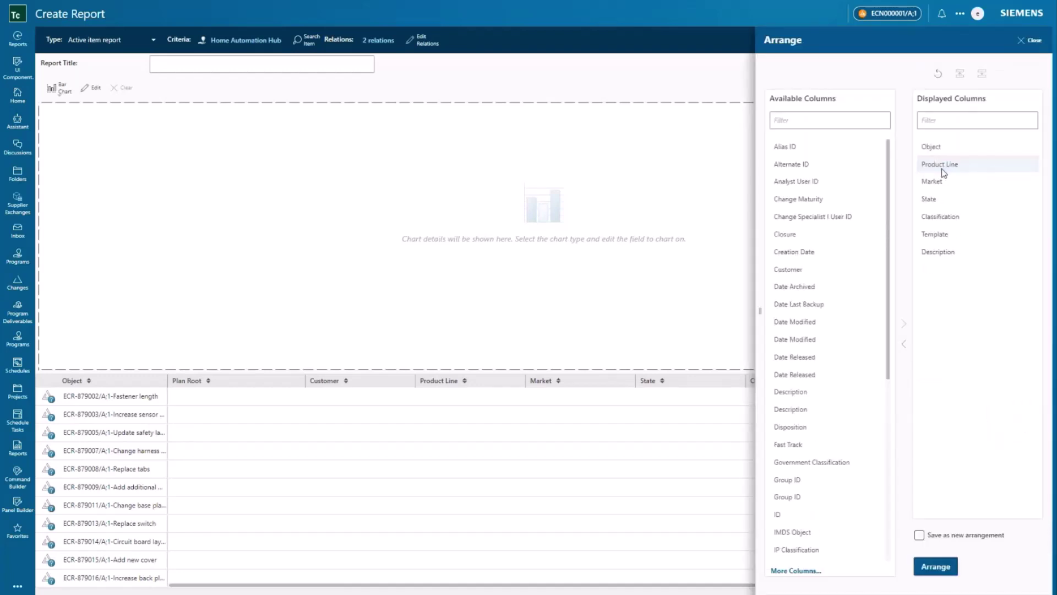
double_click(942, 166)
double_click(942, 165)
double_click(942, 165)
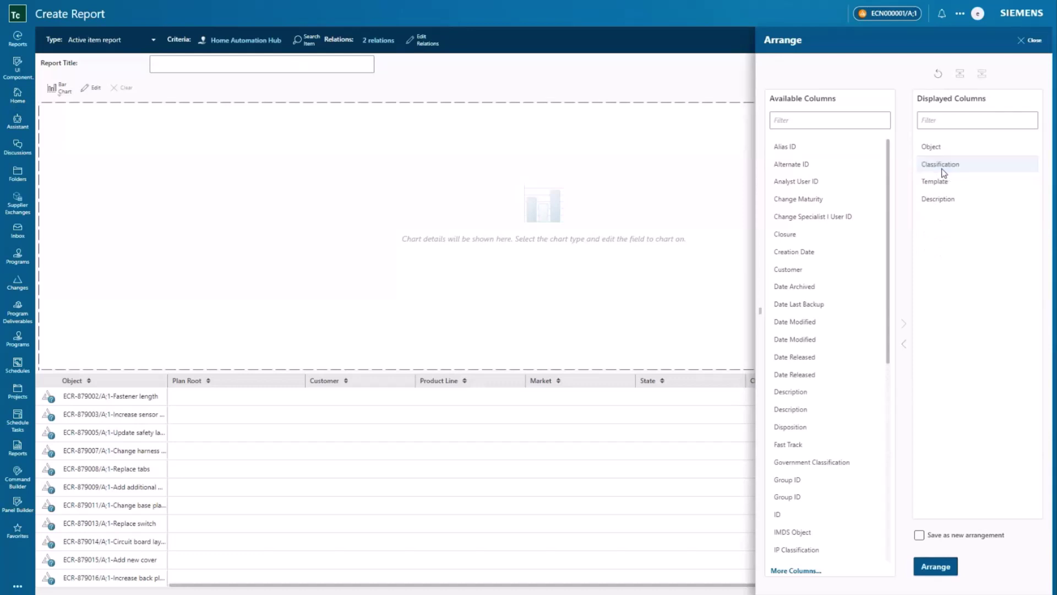
double_click(941, 165)
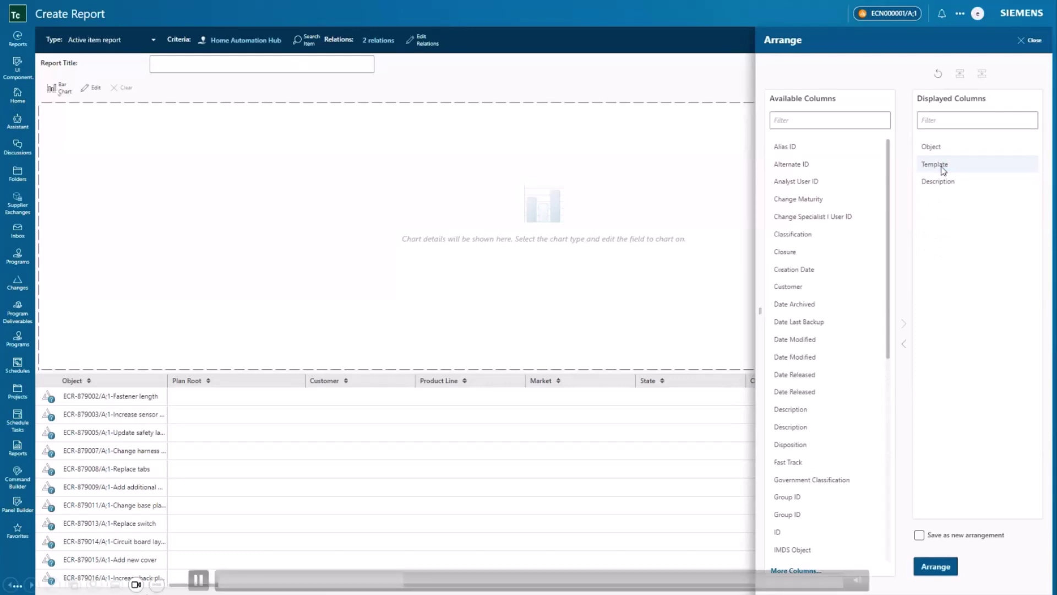
double_click(941, 167)
click(415, 580)
click(410, 582)
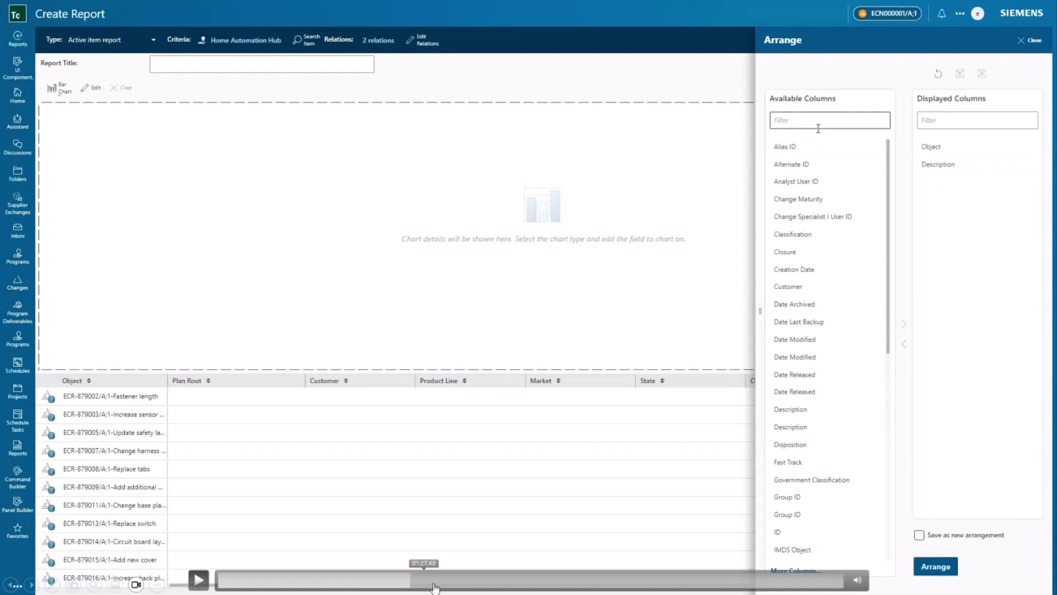
click(405, 584)
click(430, 584)
click(196, 582)
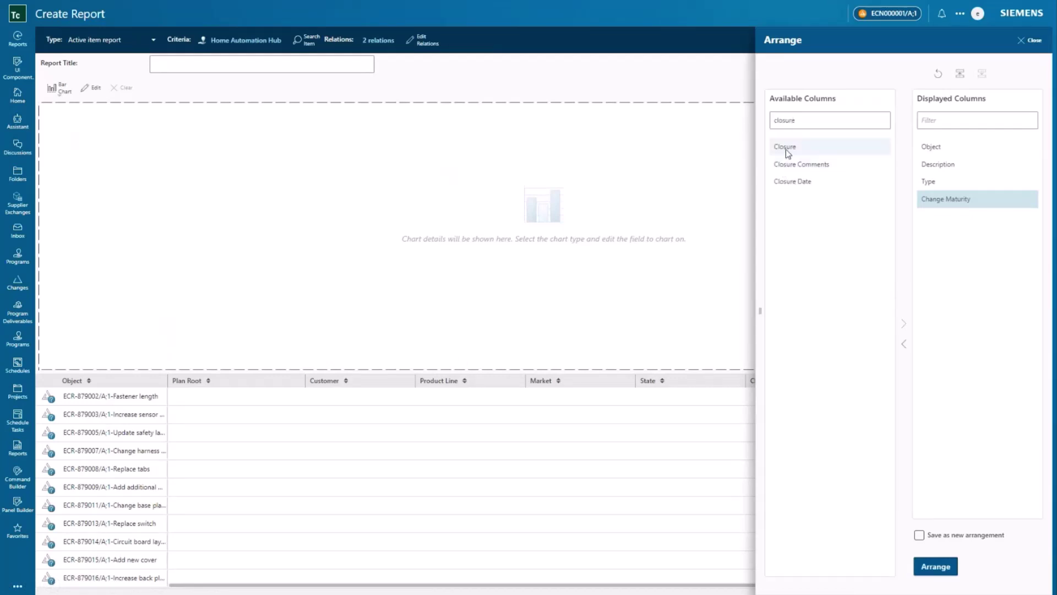
- Add Closure, Closure Date and Disposition to the displayed columns
double_click(791, 165)
click(803, 119)
double_click(803, 119)
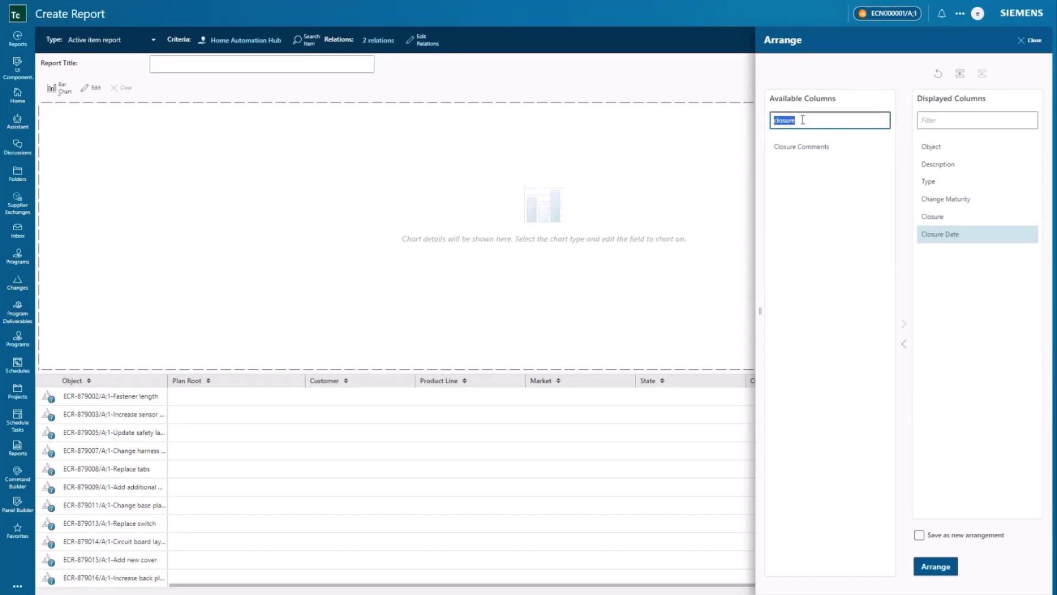
text(disposition)
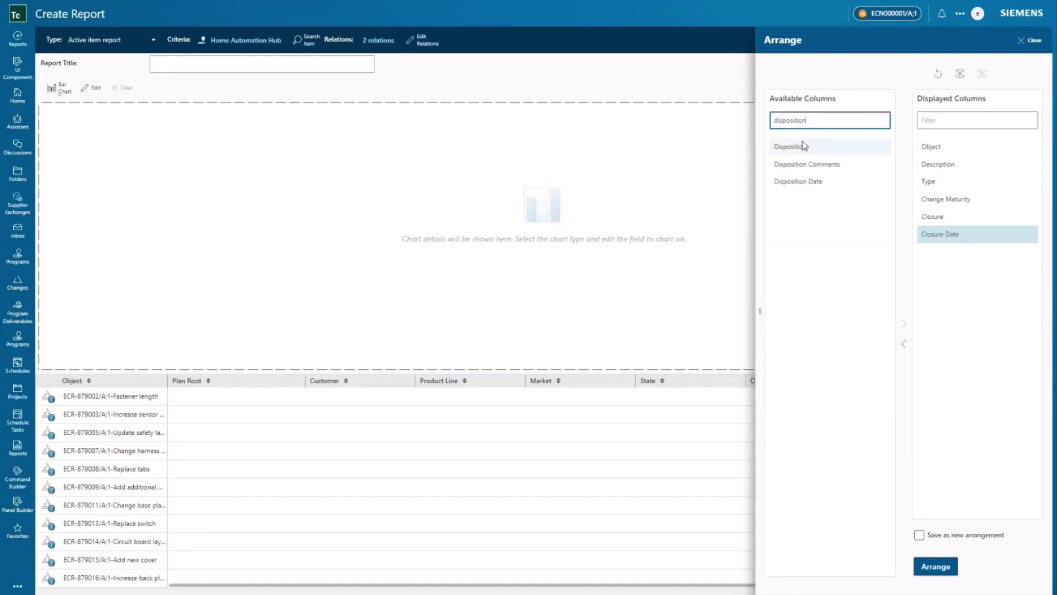
click(802, 145)
double_click(802, 146)
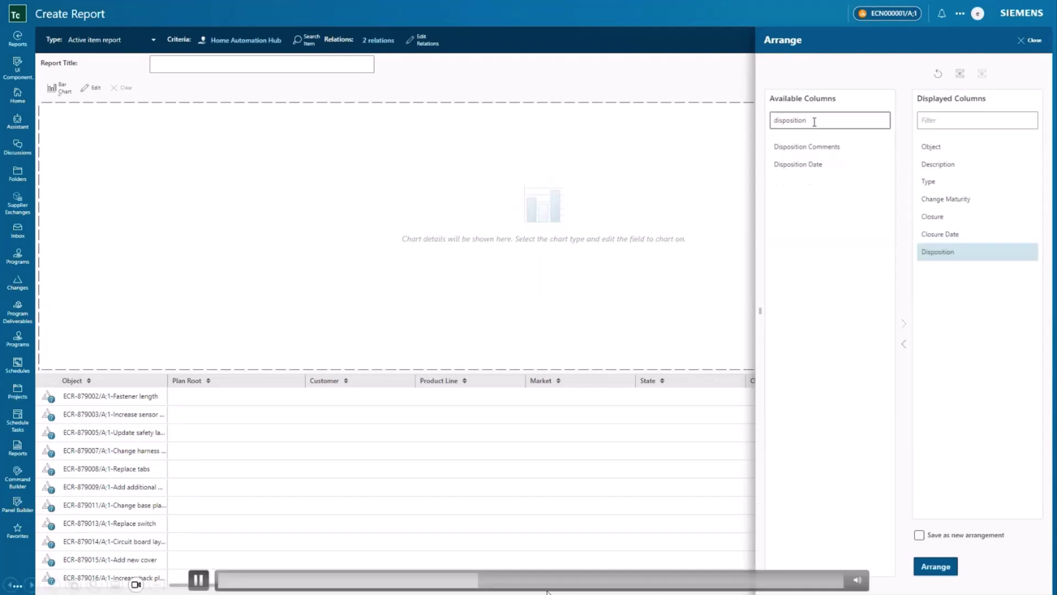
- Find the Creation Date and Owner columns and add both to the displayed columns
double_click(815, 121)
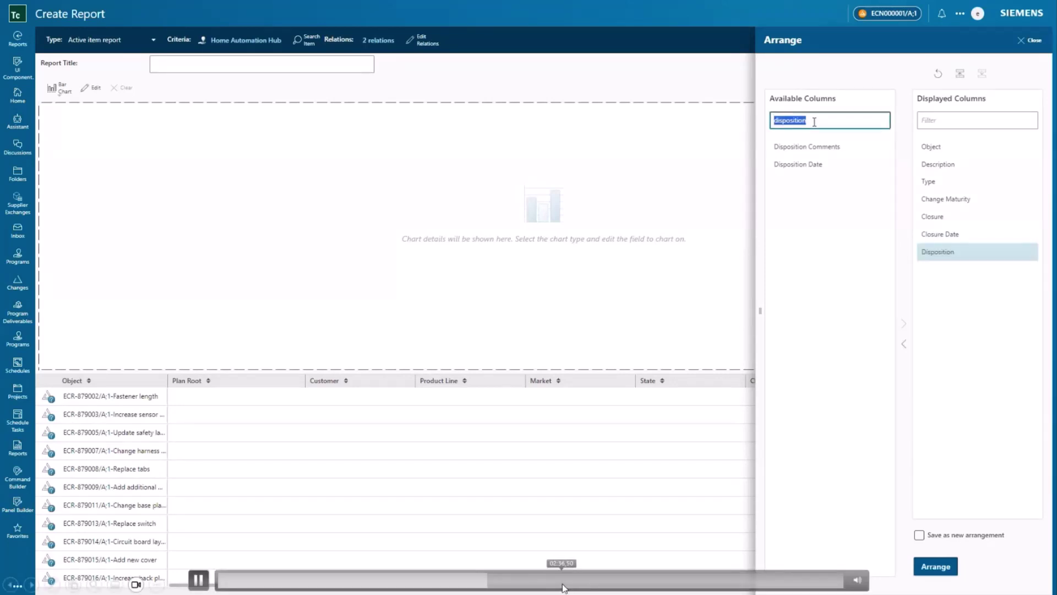
text(creation)
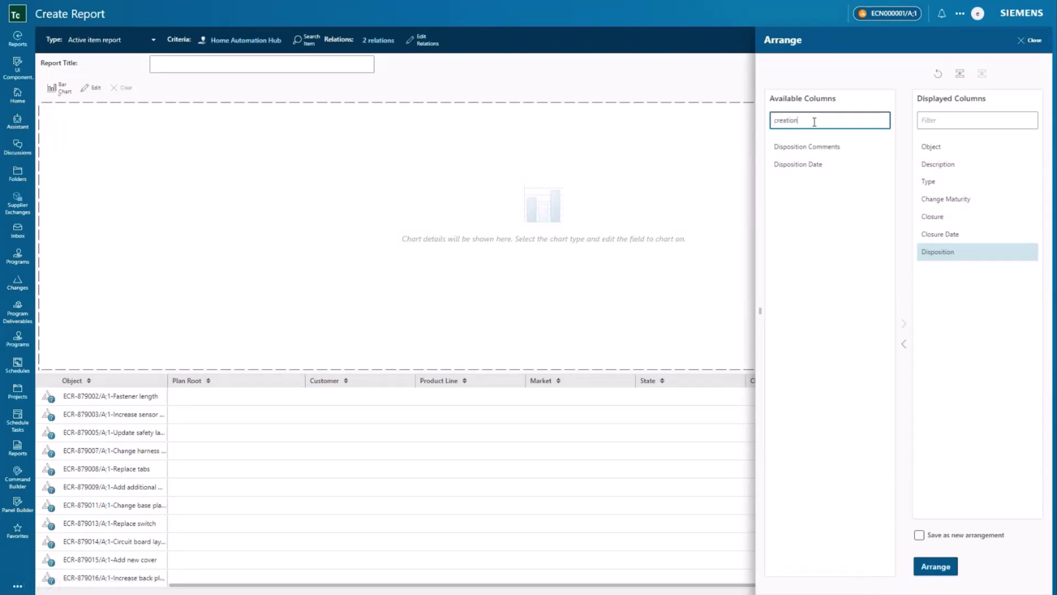
text( date)
double_click(812, 147)
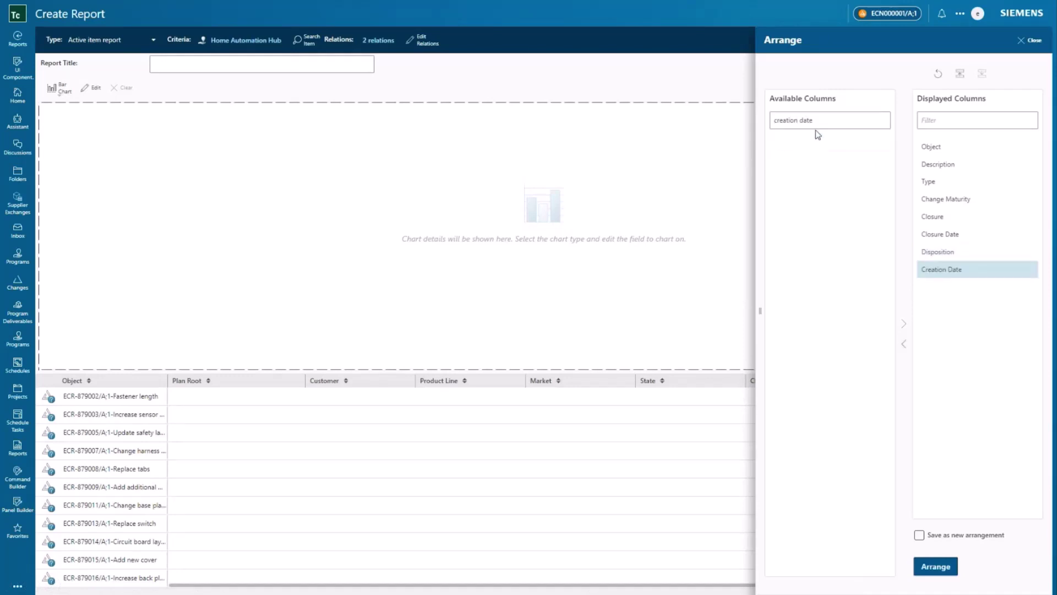
drag(840, 121, 726, 121)
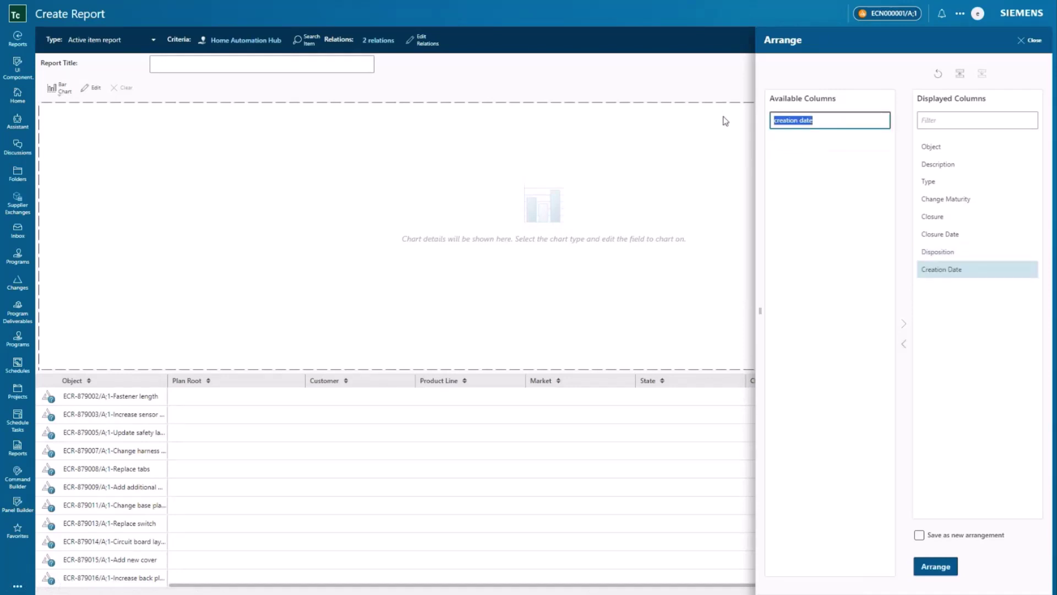
text(owner)
double_click(784, 147)
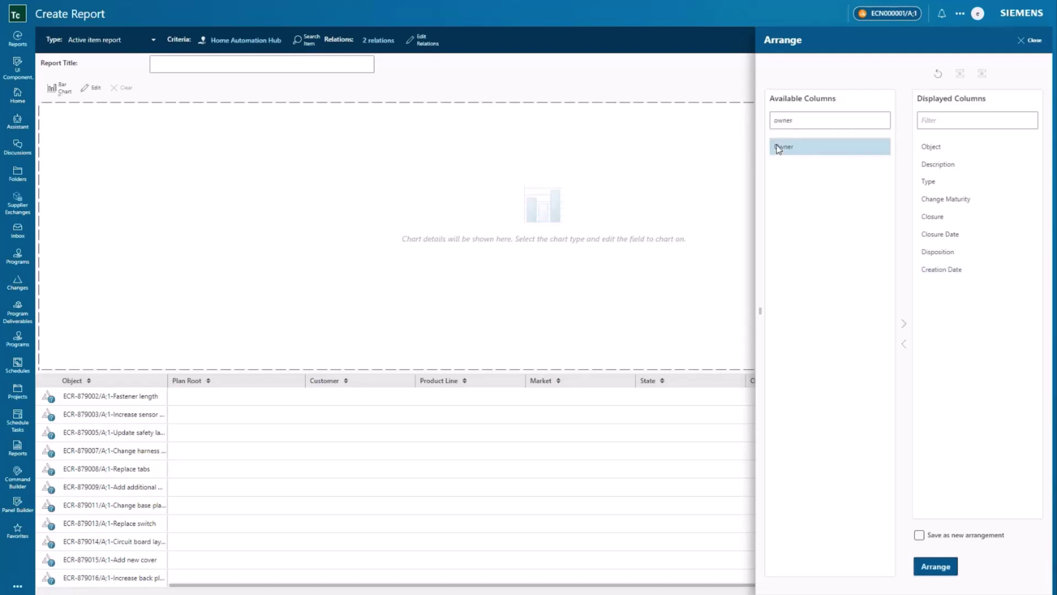
- Add Date Modified and the column found with "last modifying" to the displayed columns, and apply the arrangement
drag(834, 121, 727, 120)
text(date modif)
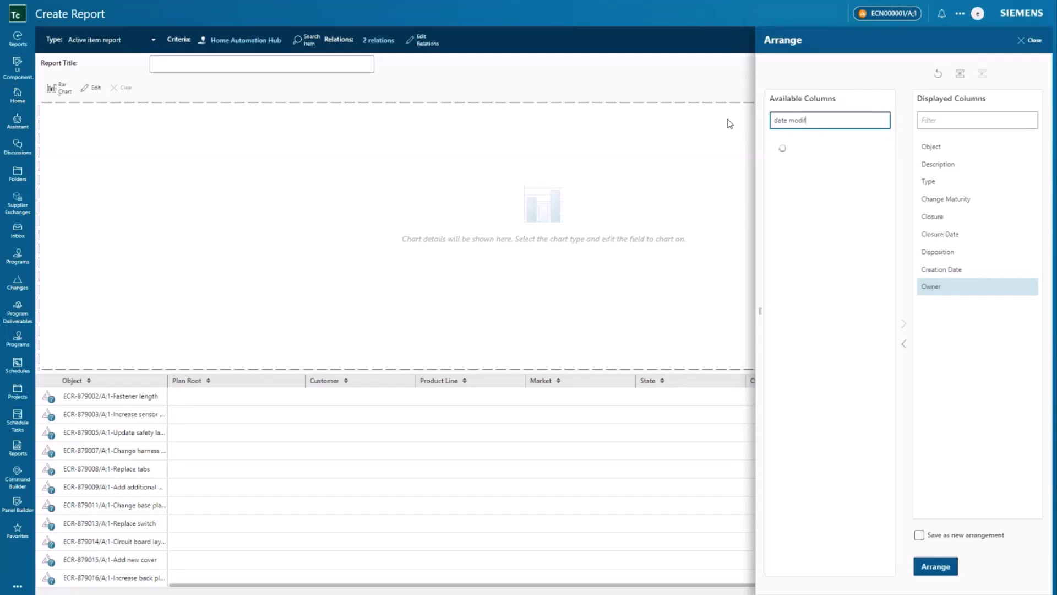
double_click(785, 147)
drag(820, 120, 745, 119)
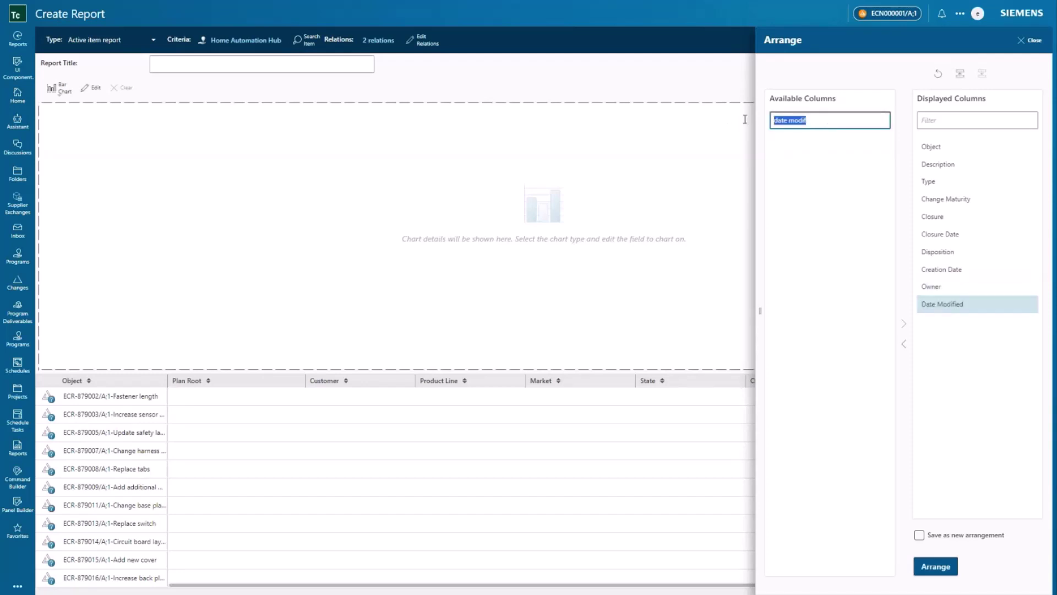
text(last modifying)
double_click(801, 147)
click(941, 565)
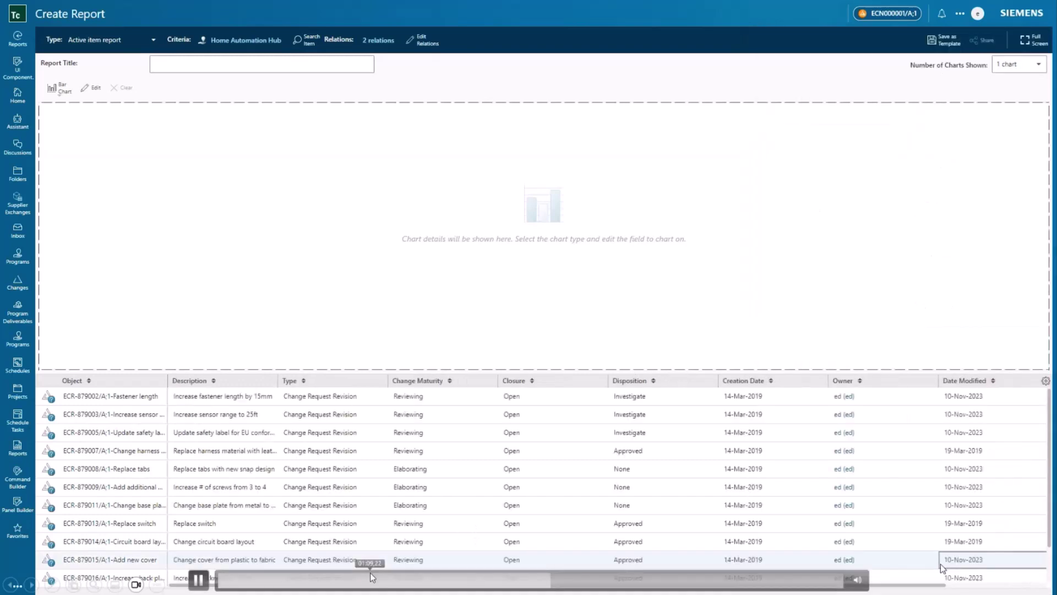
- Set the number of charts shown in the report to 3 or fewer
click(1025, 65)
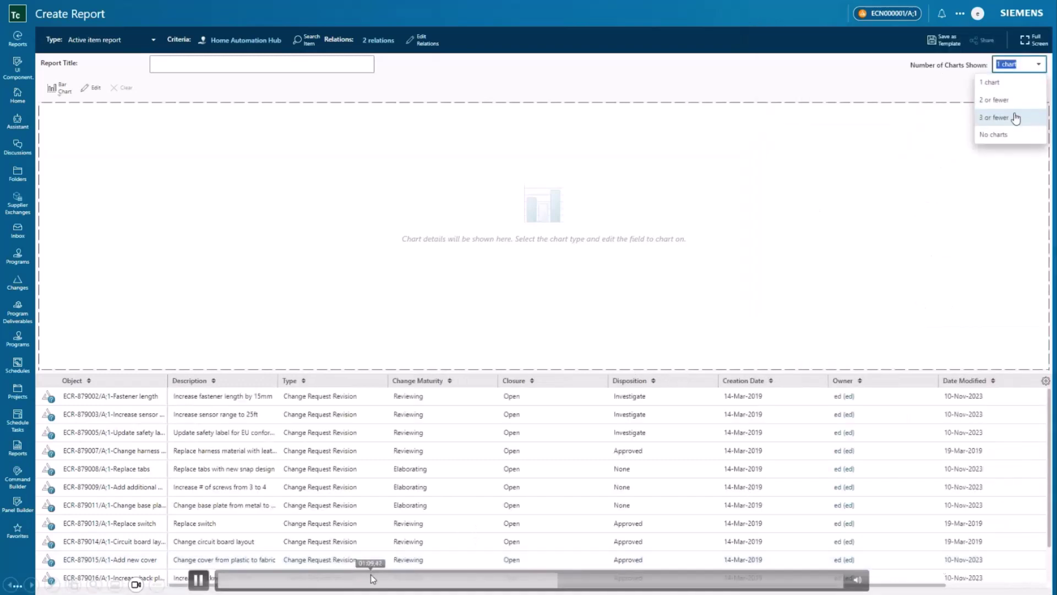
click(1016, 117)
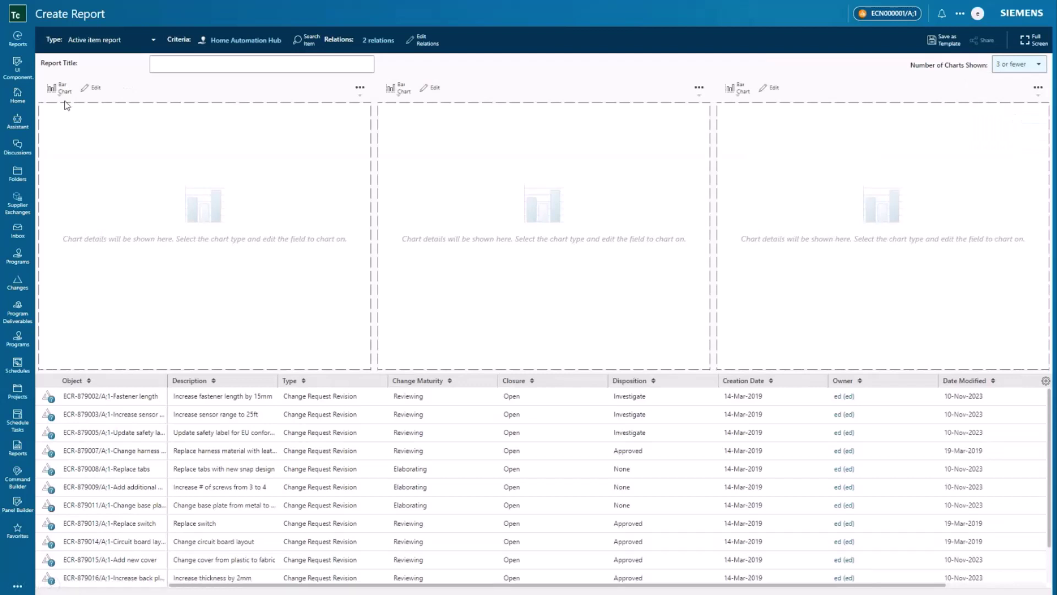
- Chart Change Maturity as a pie chart in the first chart area and open the field choices for the second chart
click(89, 89)
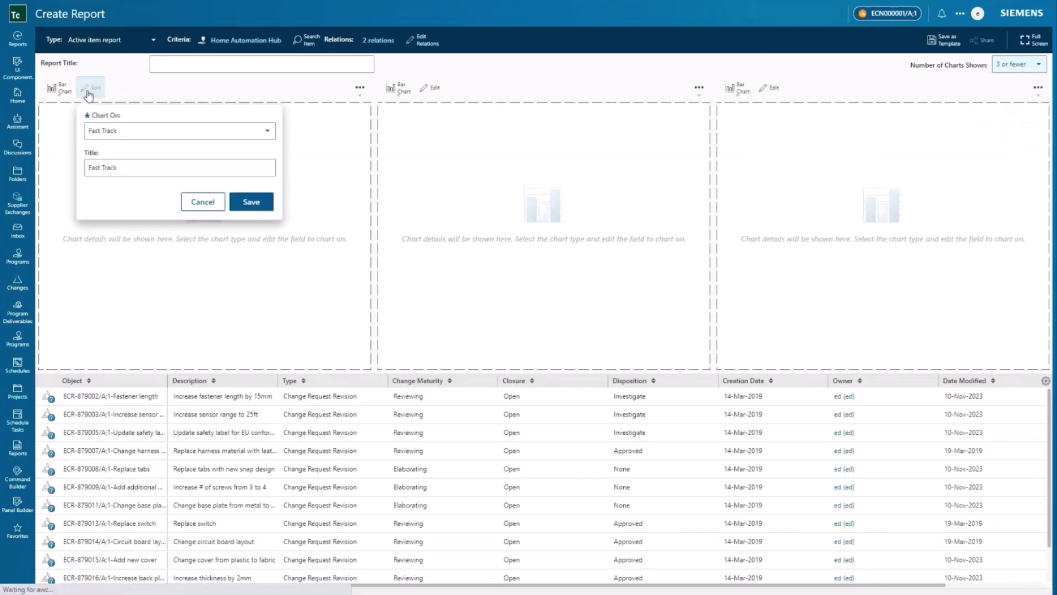
click(137, 126)
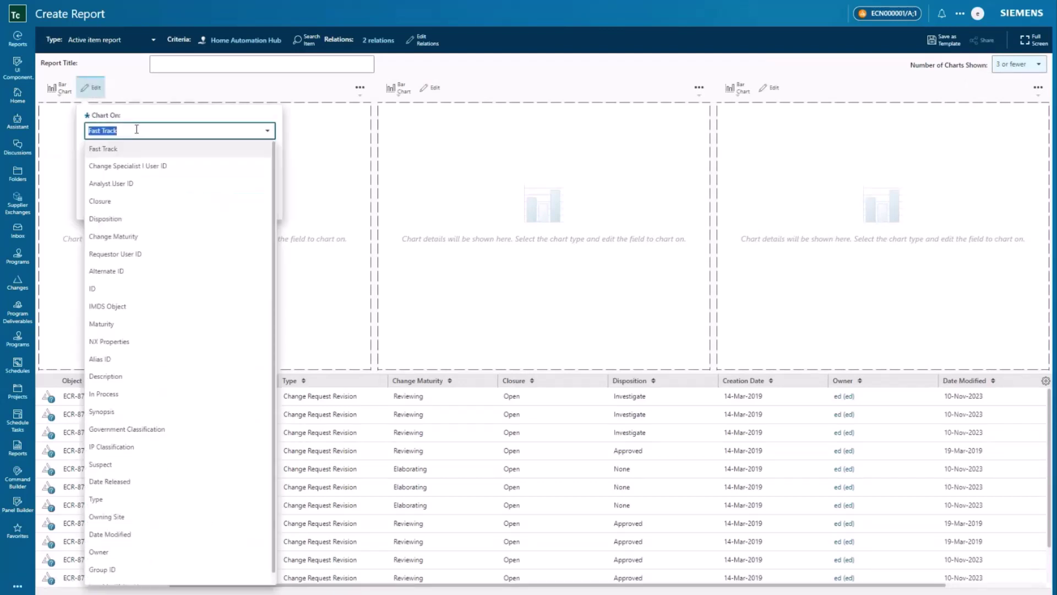
click(137, 236)
click(250, 200)
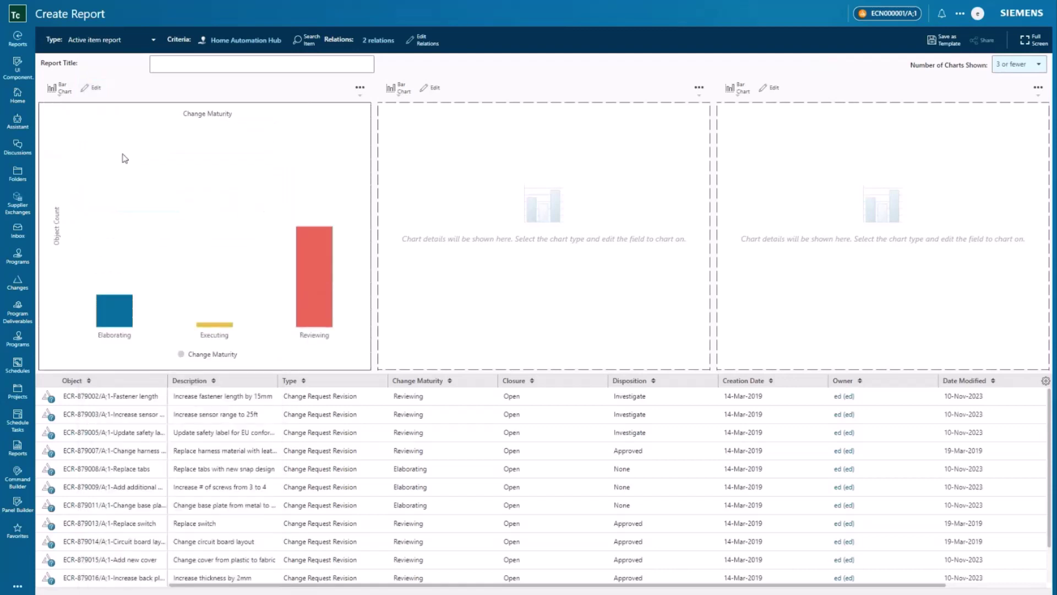
click(55, 88)
click(81, 130)
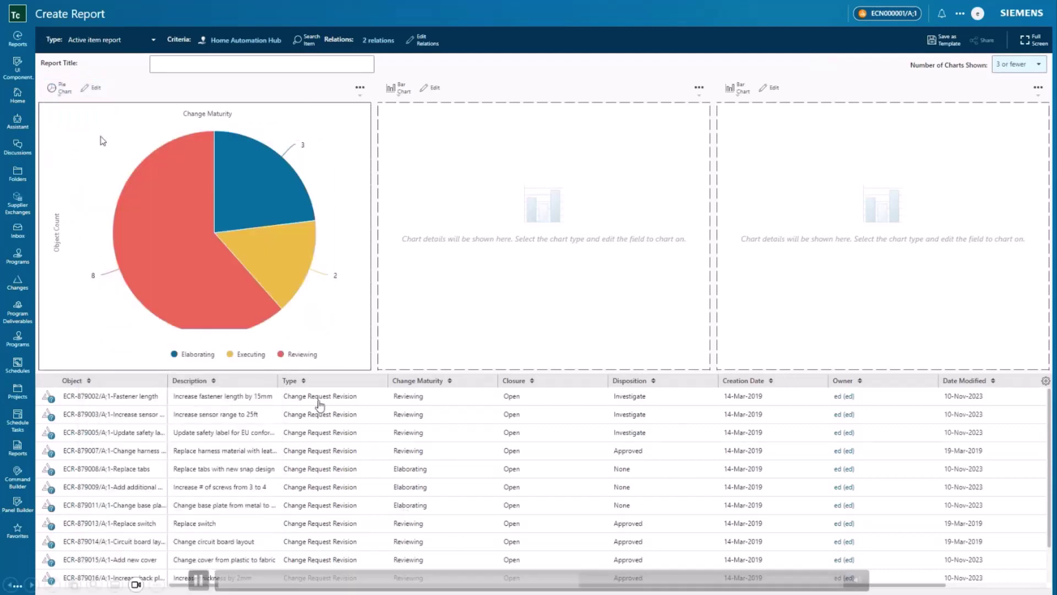
click(429, 88)
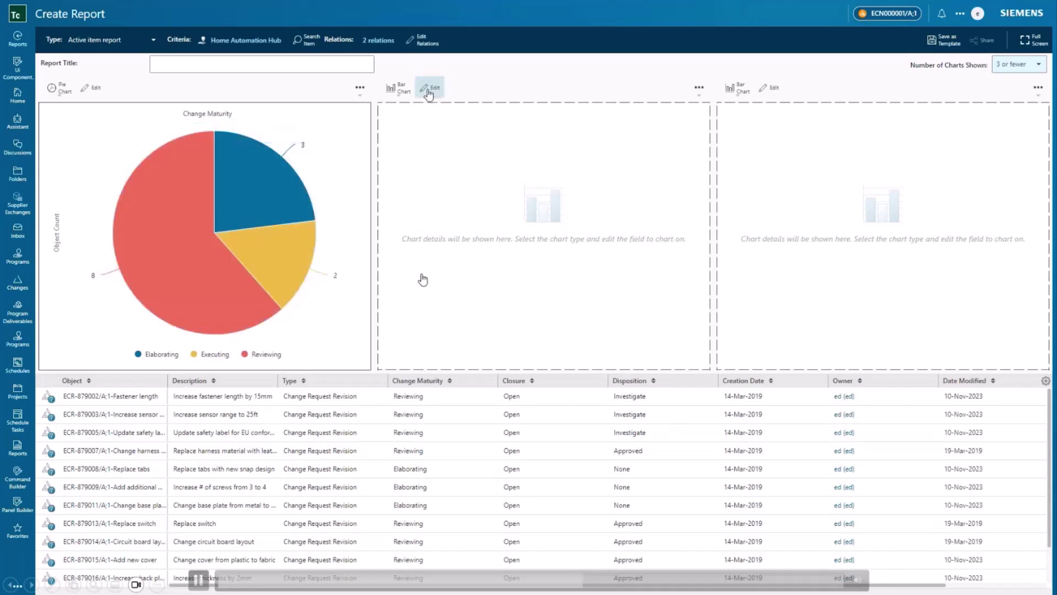
click(471, 130)
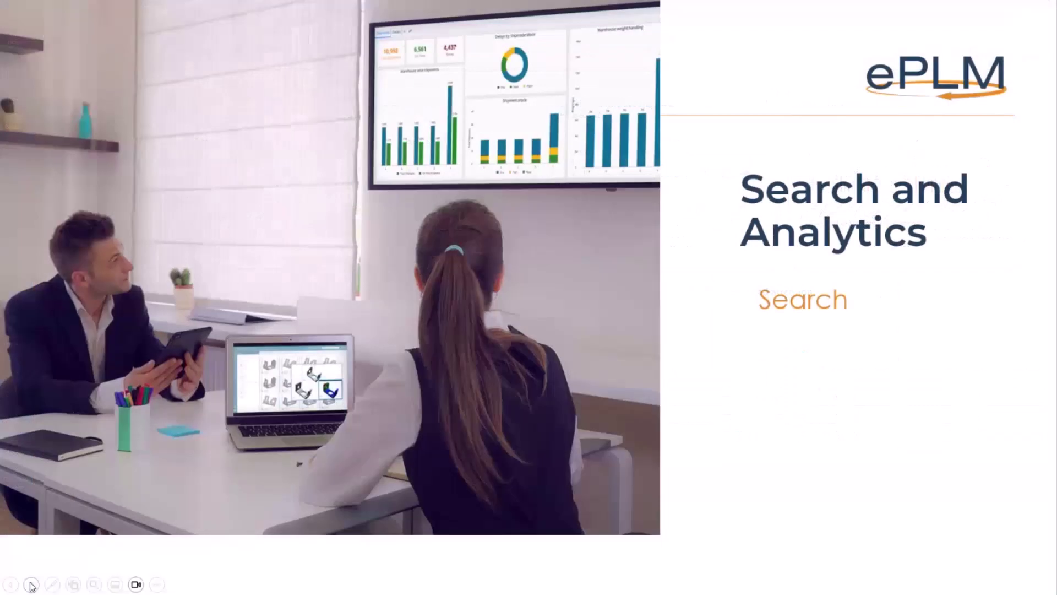
click(31, 584)
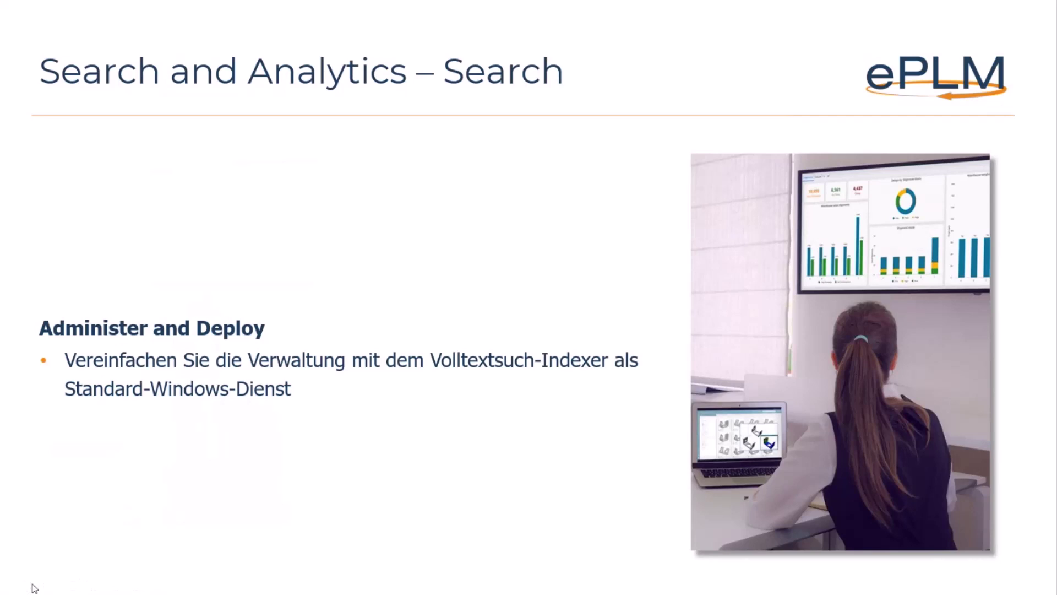
click(32, 585)
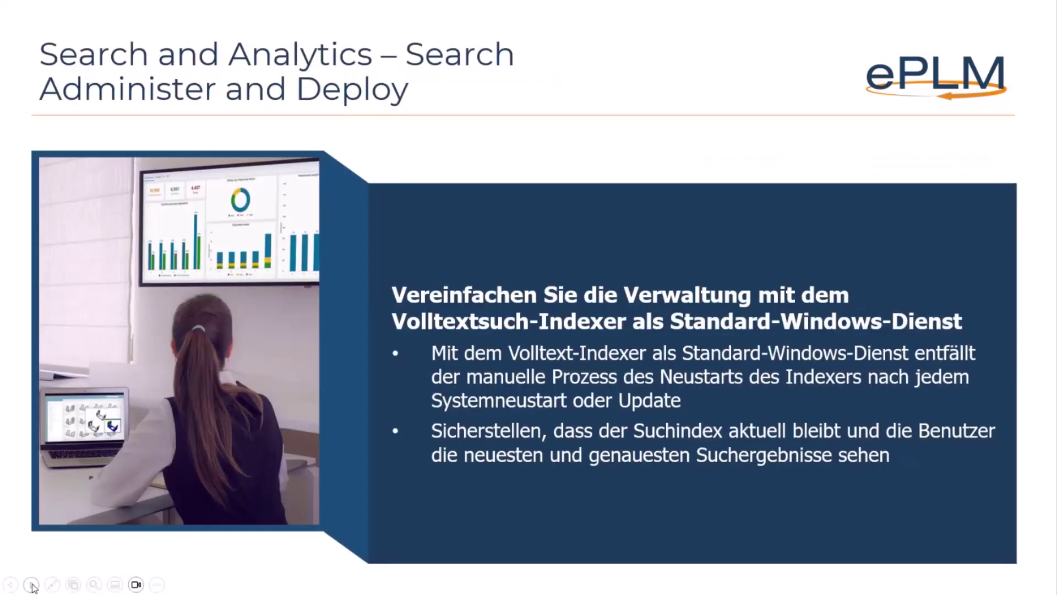
click(32, 585)
click(32, 585)
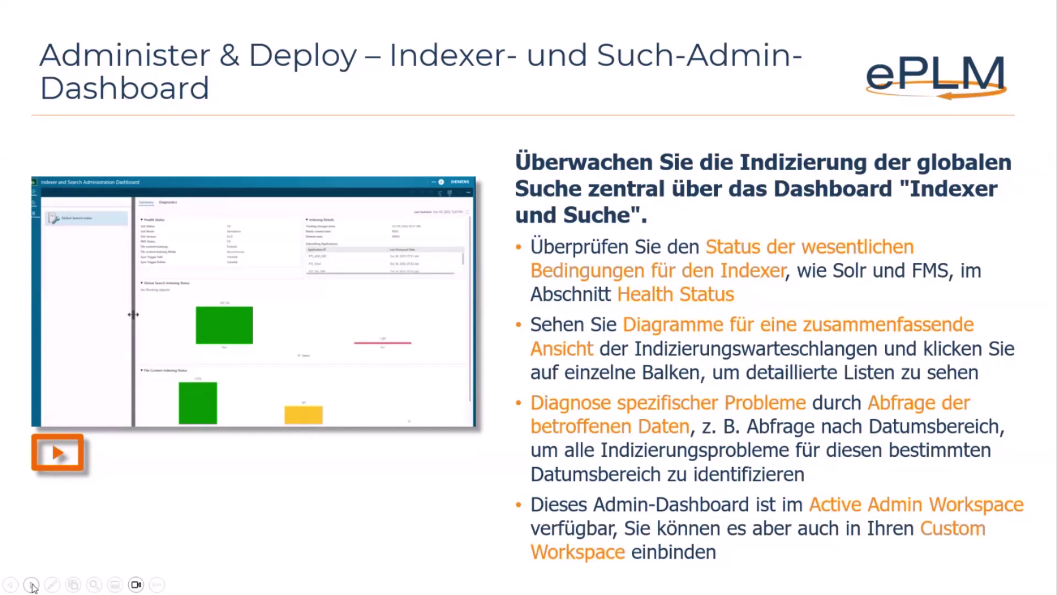
click(32, 585)
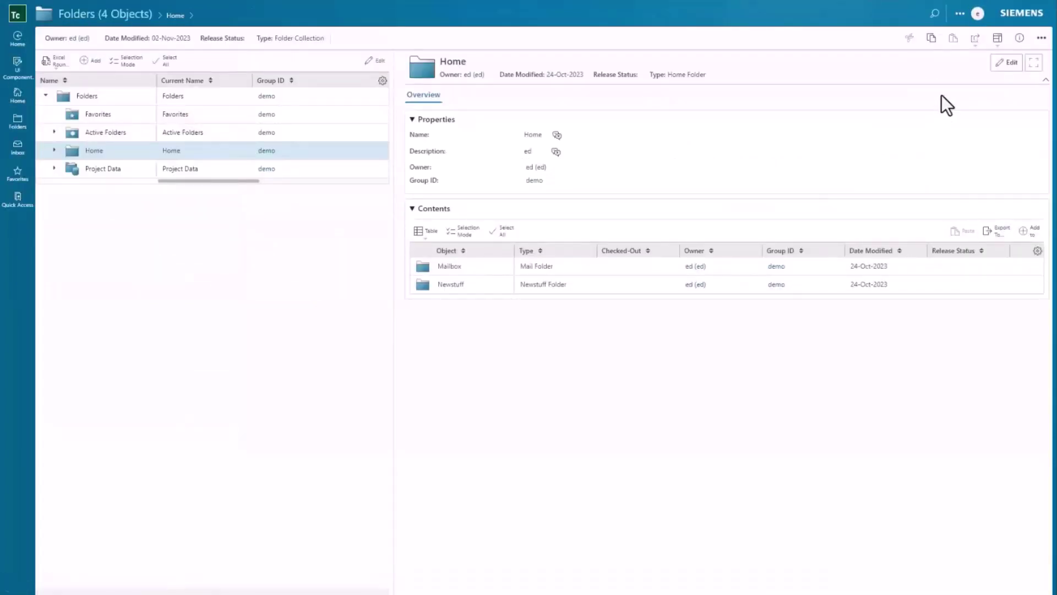
- Switch the session group to dba and check the resulting session settings
click(978, 13)
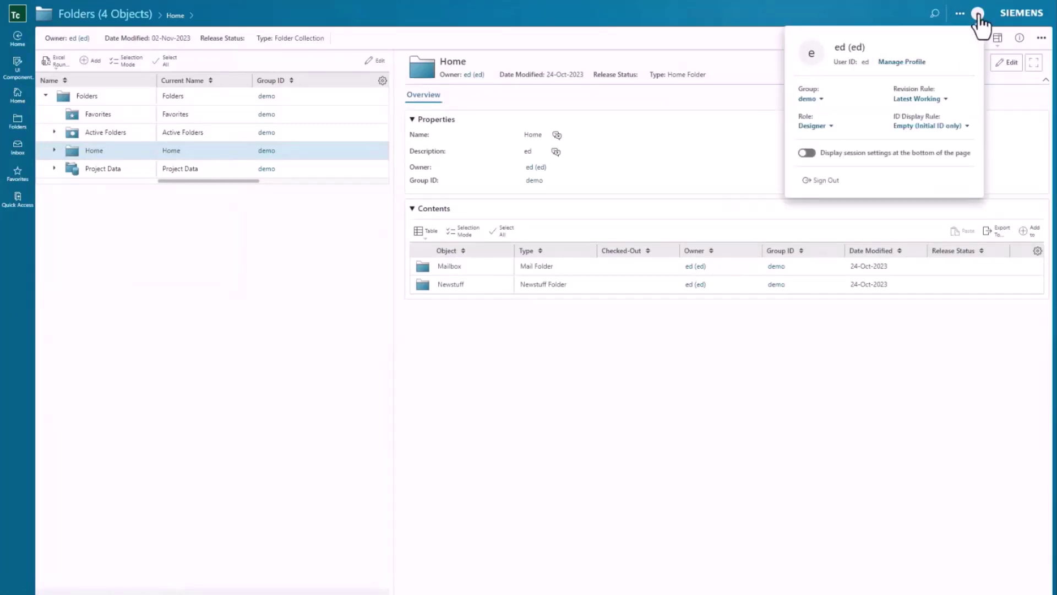
click(817, 100)
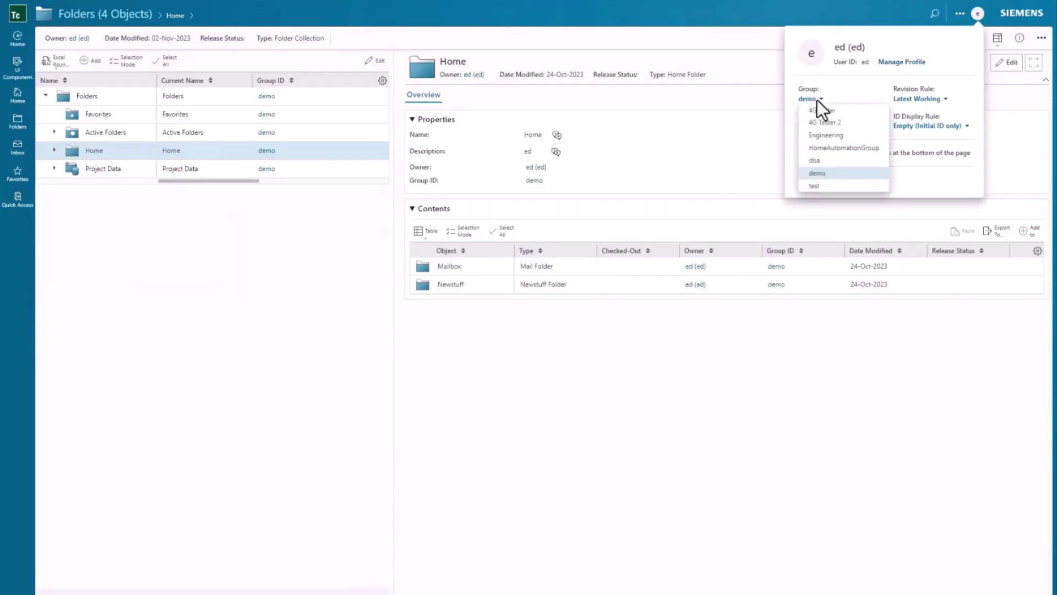
click(817, 160)
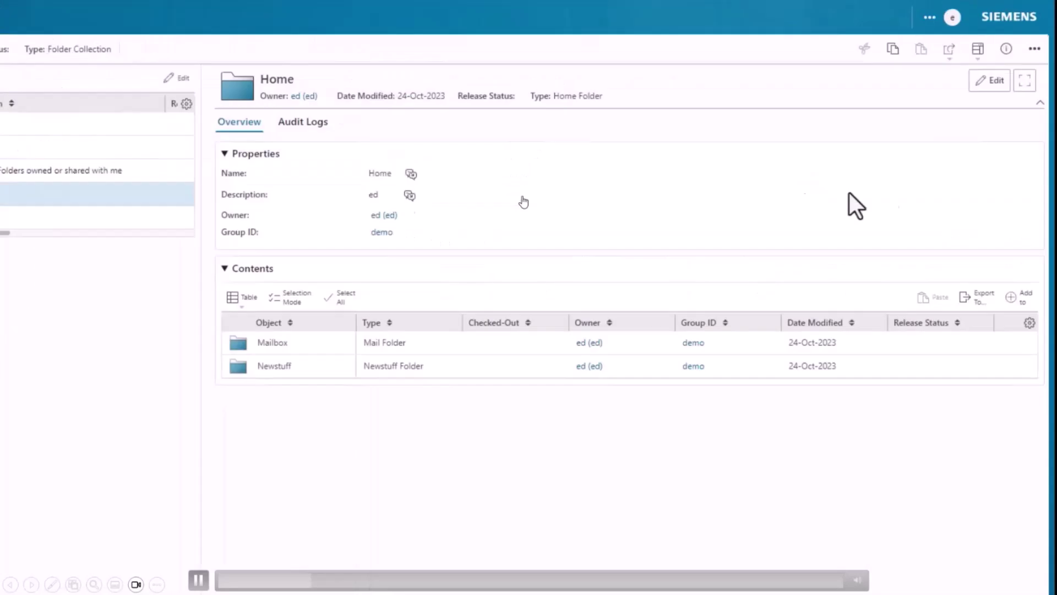
click(952, 17)
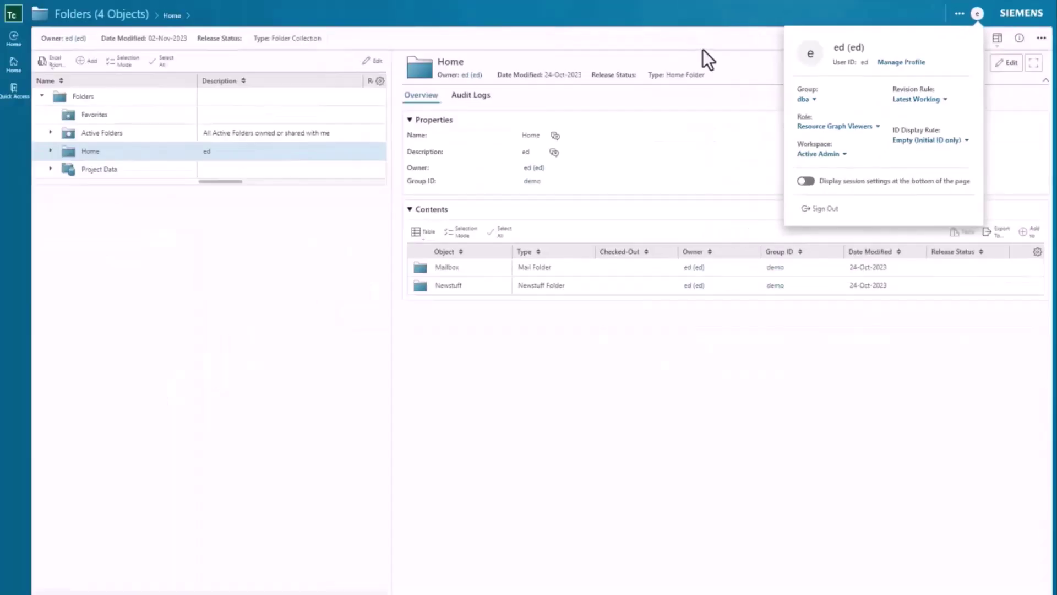
click(704, 48)
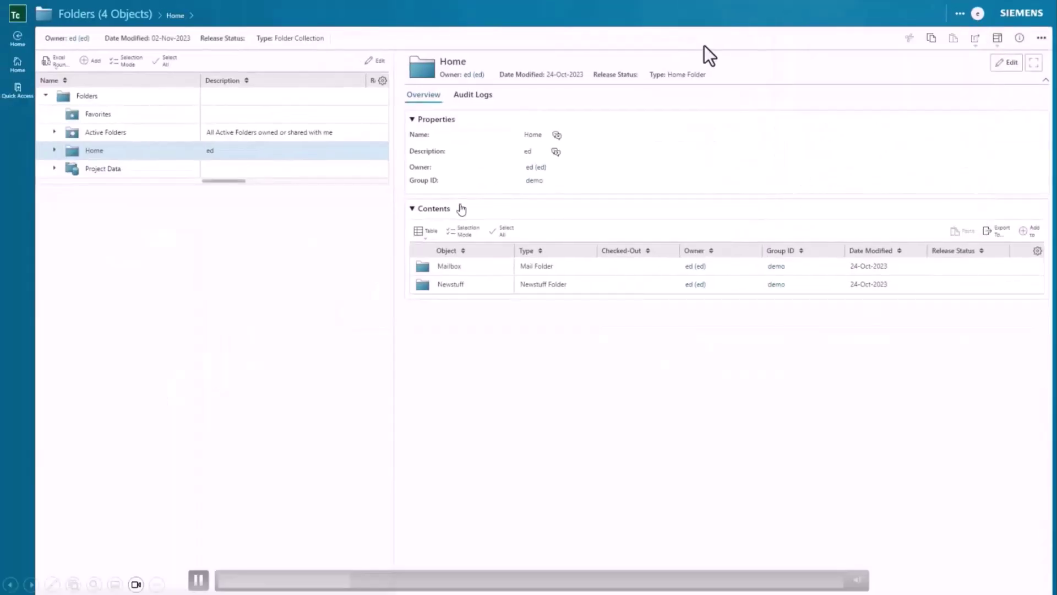
- Open the Indexer and Search Administration Dashboard from the home page and widen the summary area
click(13, 65)
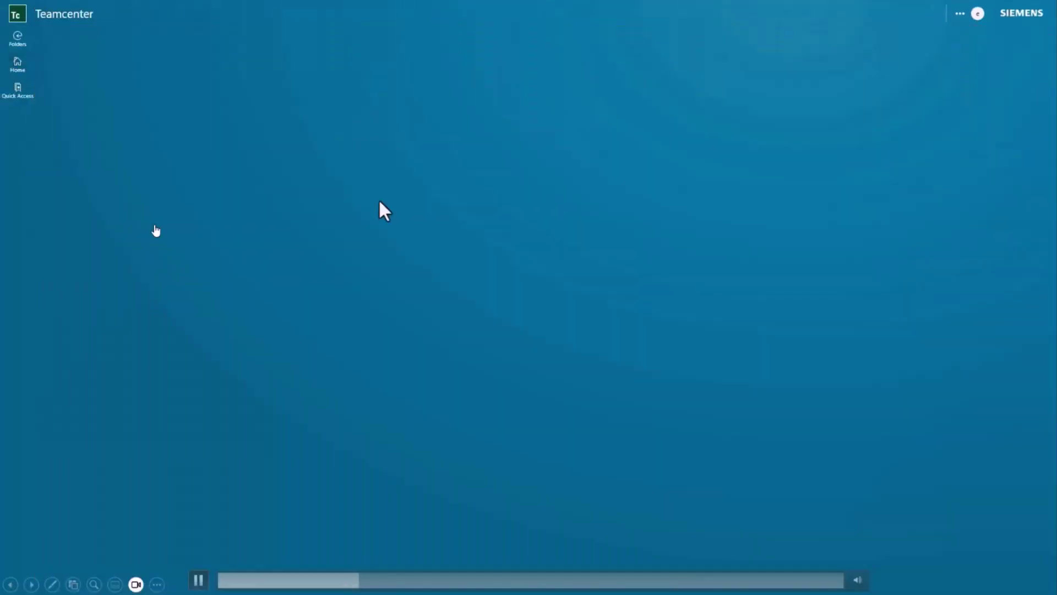
click(444, 95)
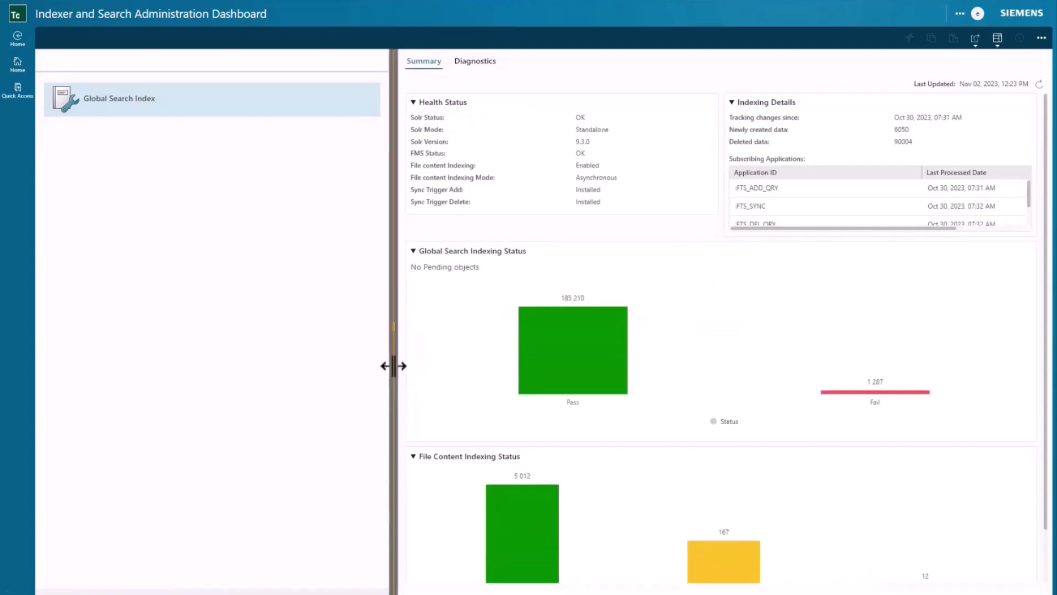
drag(393, 365, 264, 325)
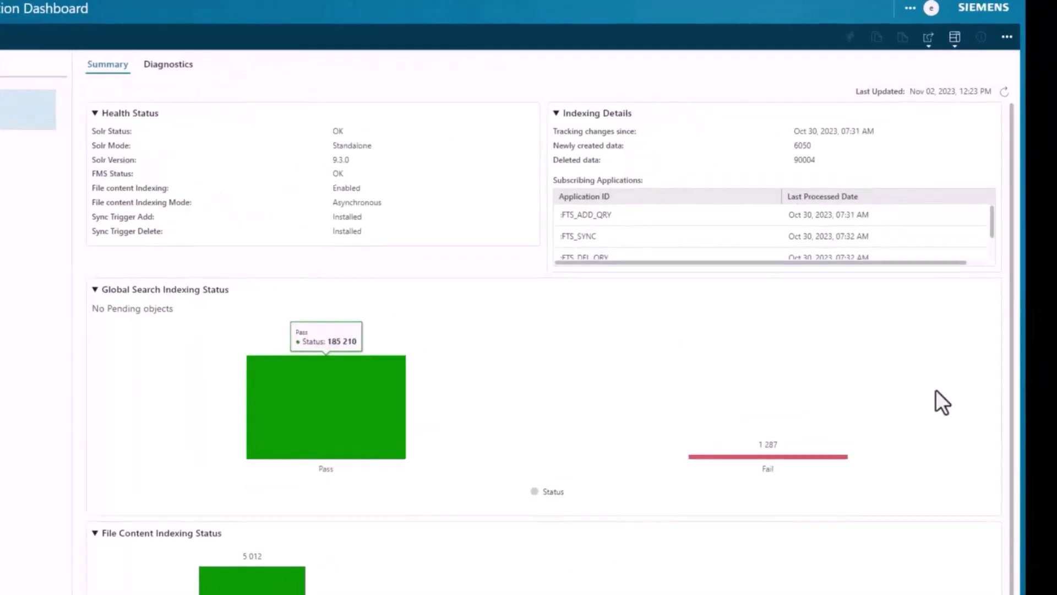
- Examine the failed objects under Global Search Indexing Status and return to the status chart
scroll(914, 440, down, 1)
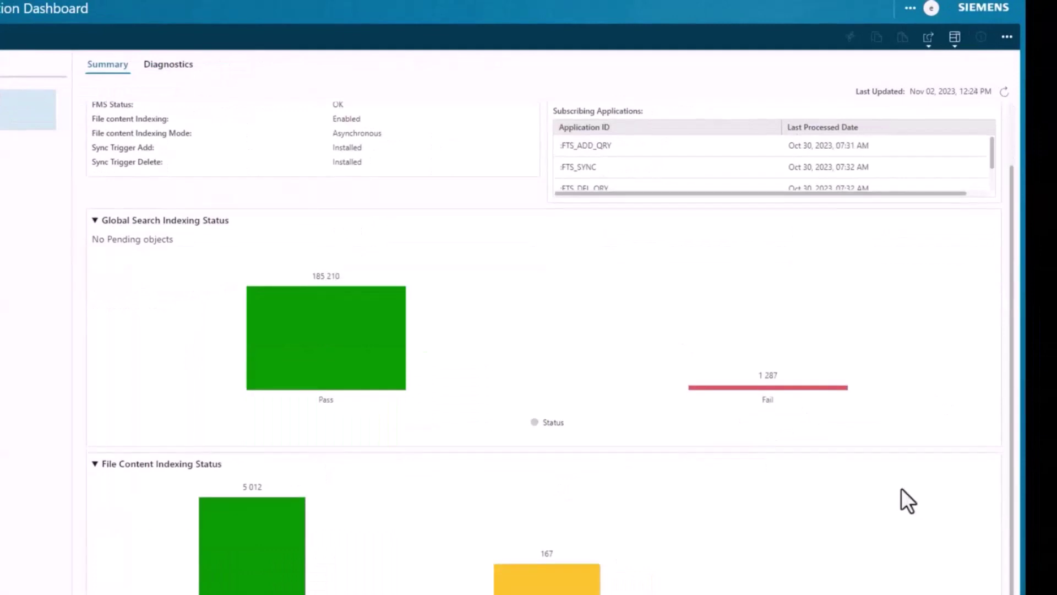
scroll(901, 489, up, 1)
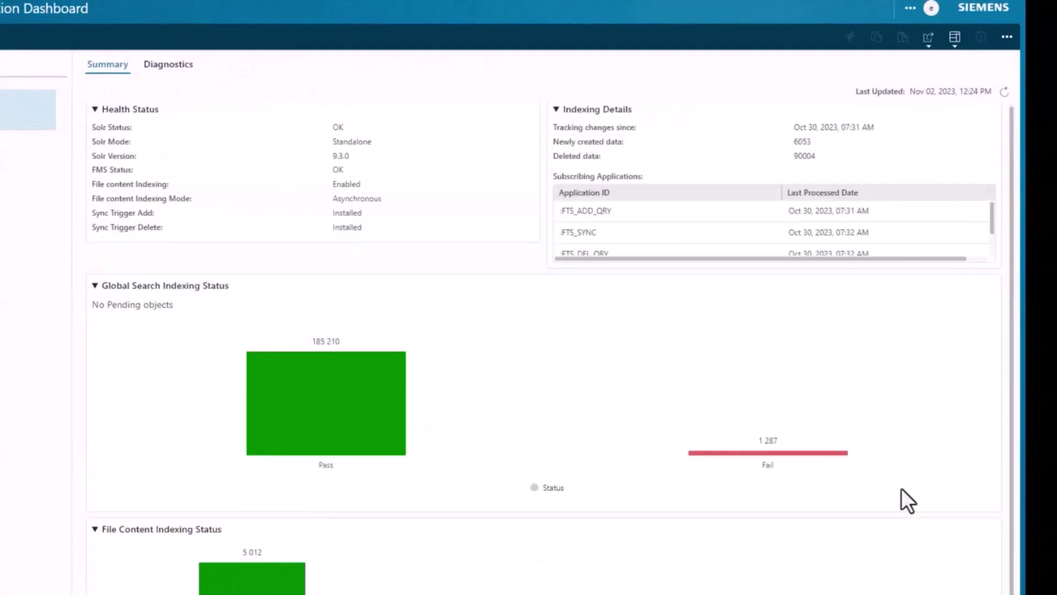
mouse_move(794, 440)
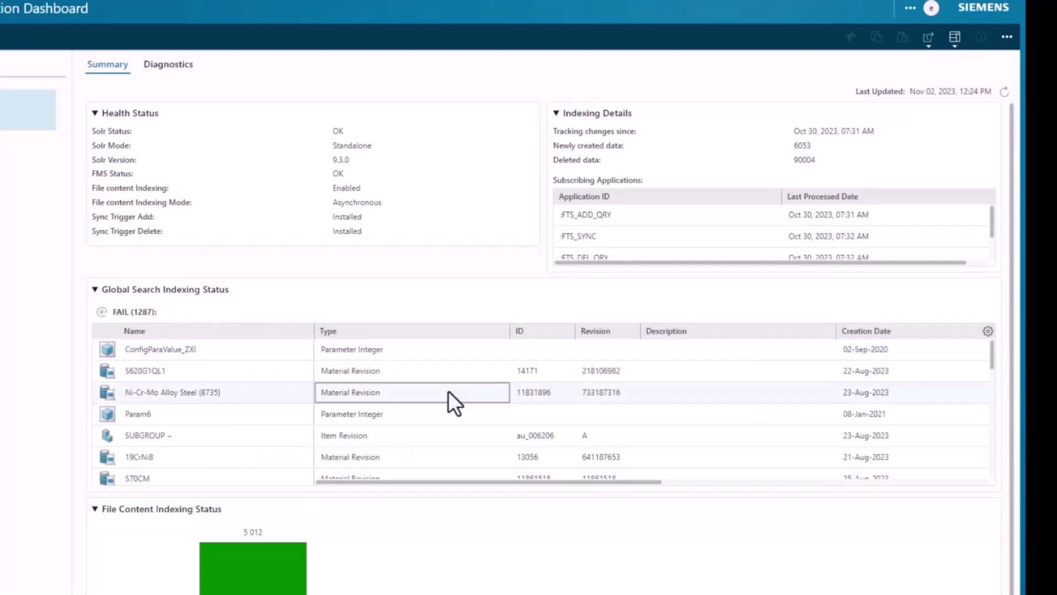
scroll(448, 391, down, 2)
scroll(448, 391, down, 3)
scroll(449, 391, down, 5)
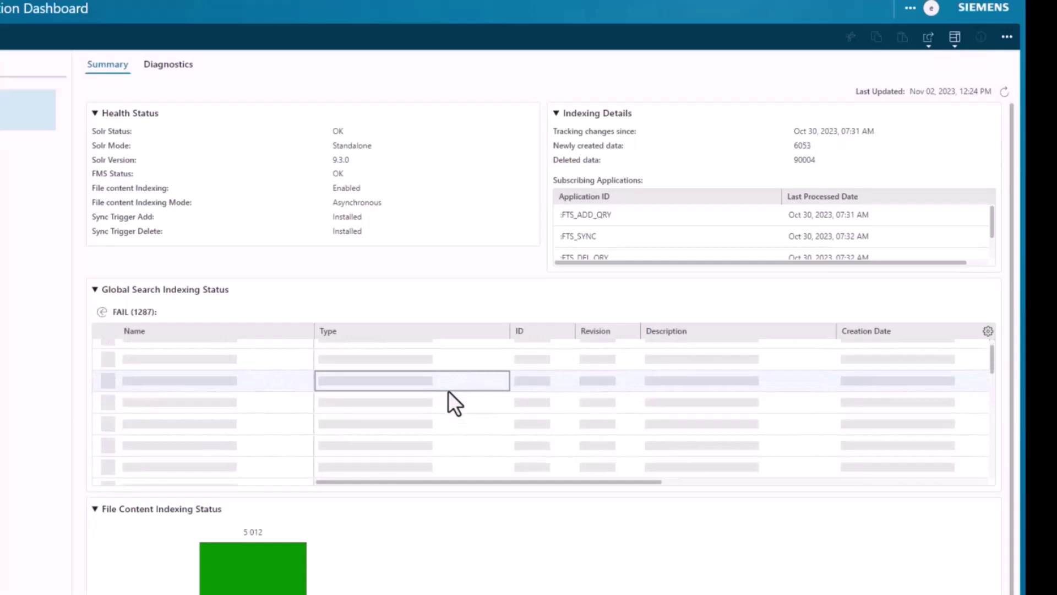
scroll(448, 391, up, 4)
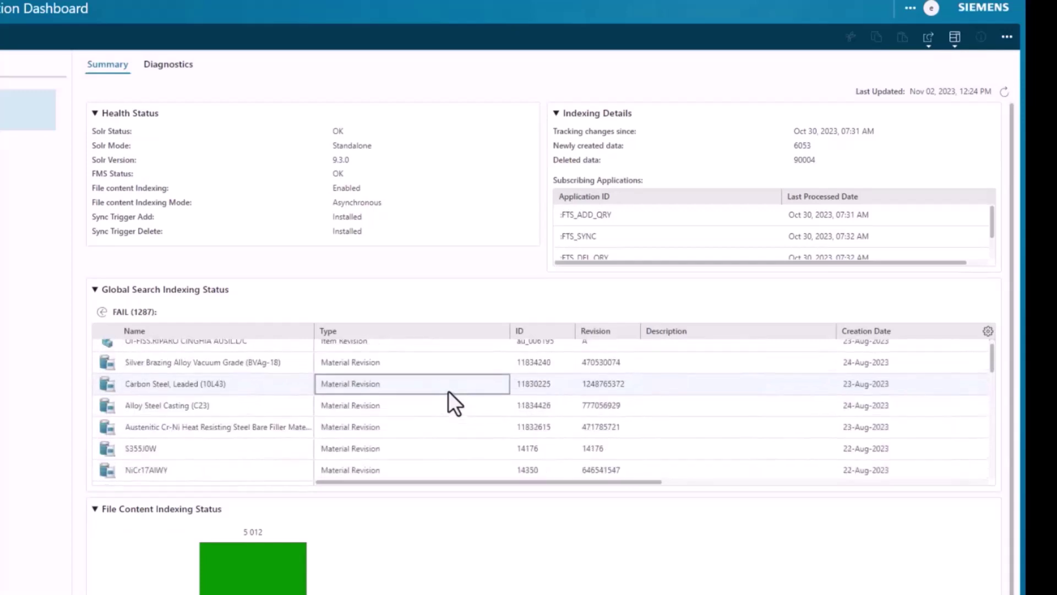
scroll(102, 290, down, 1)
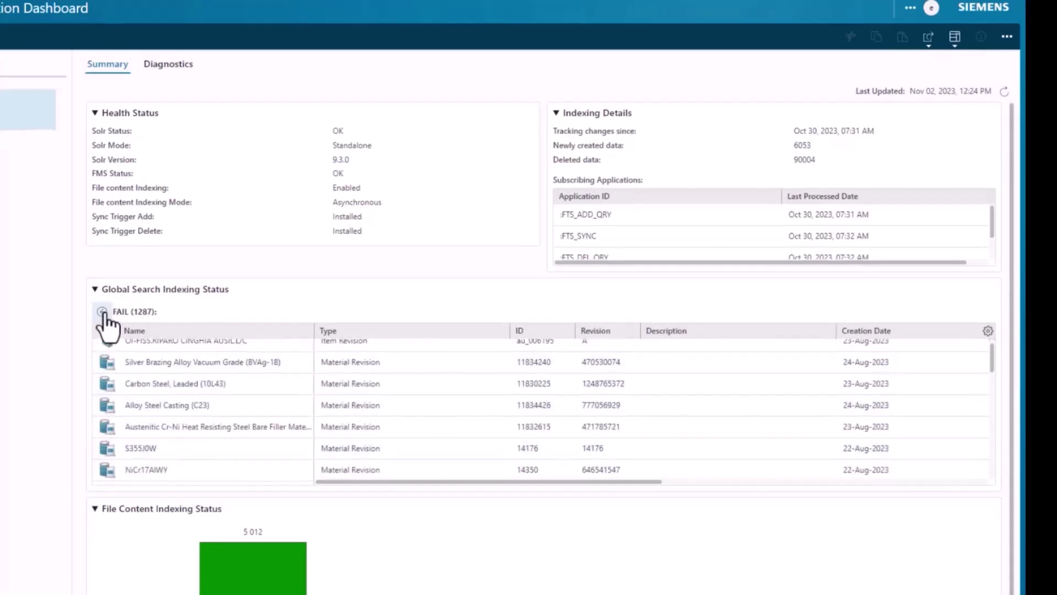
click(102, 289)
- Examine the failed objects under File Content Indexing Status and return to its chart
scroll(463, 385, down, 2)
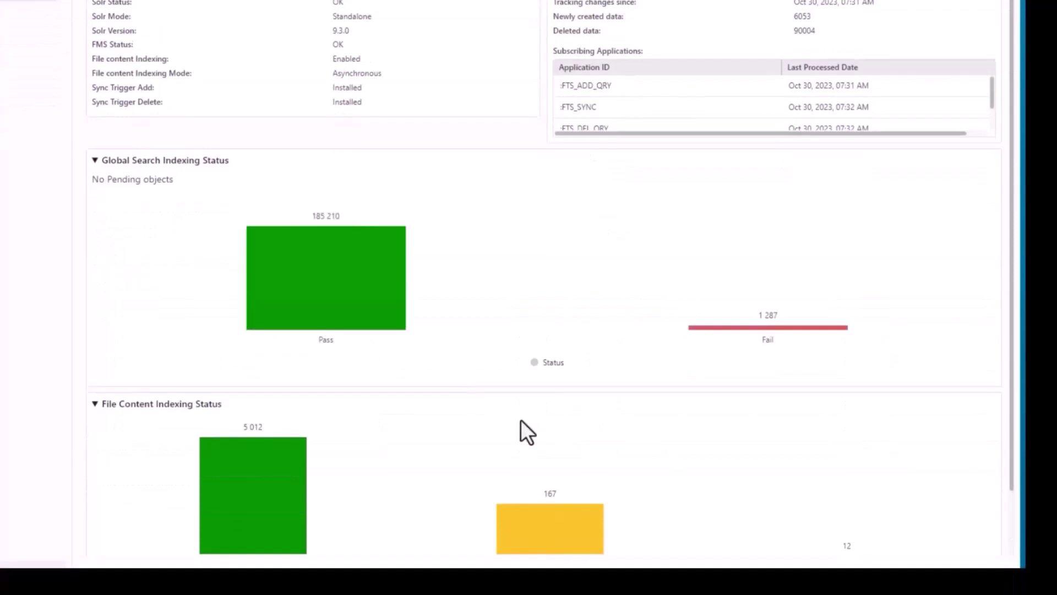
scroll(521, 420, down, 1)
mouse_move(524, 435)
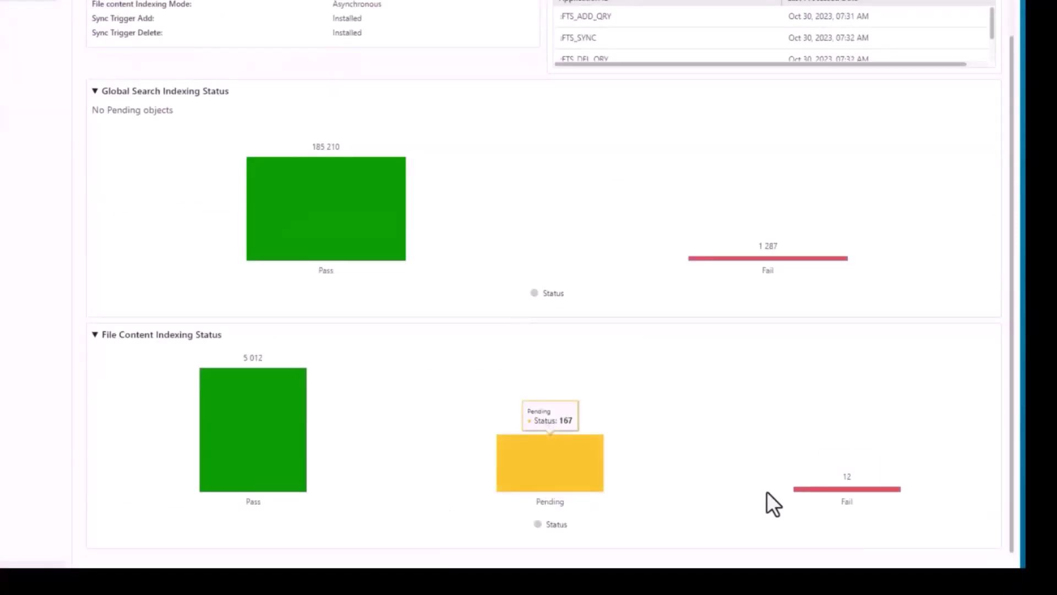
click(818, 494)
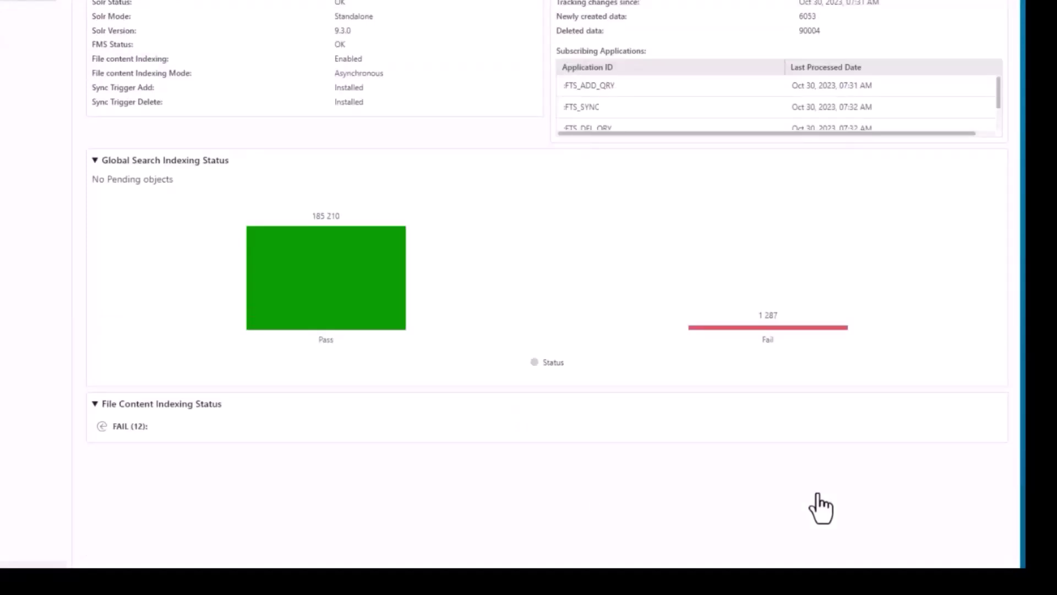
scroll(791, 507, down, 5)
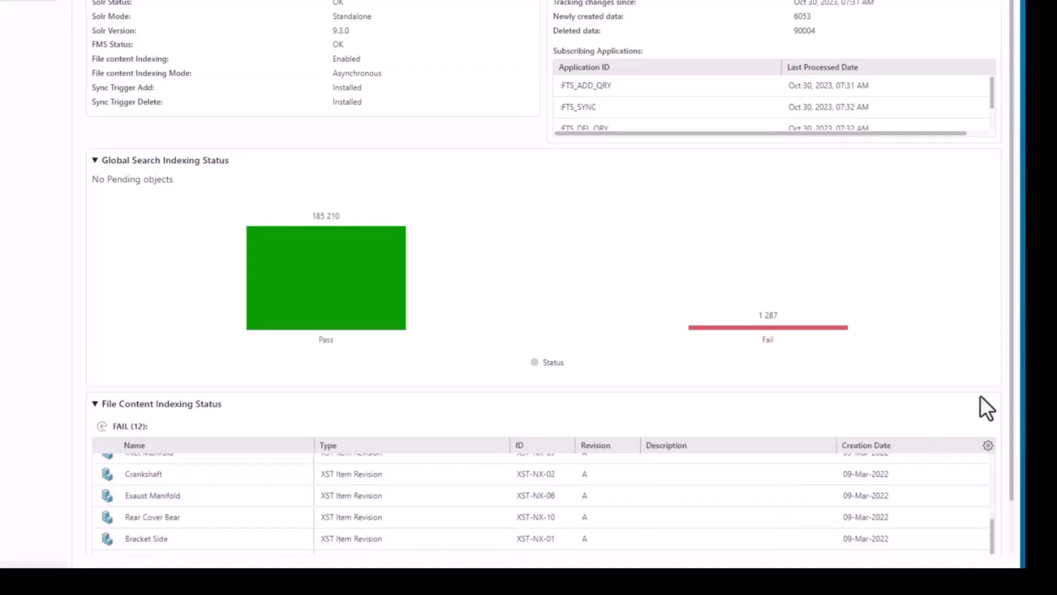
drag(1014, 384, 1016, 498)
scroll(404, 484, up, 3)
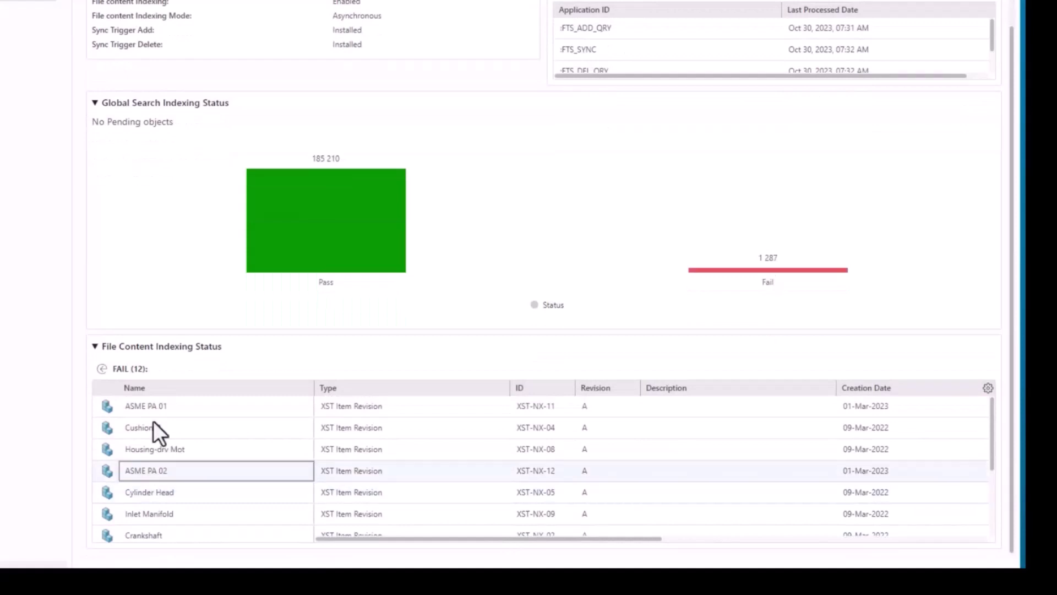
click(101, 369)
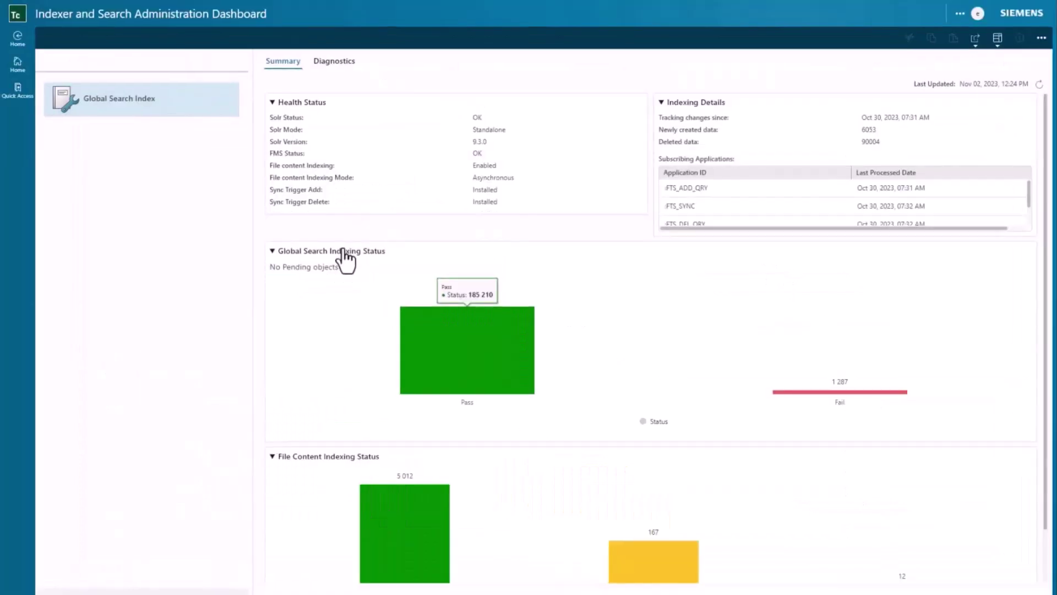
- Open the indexing diagnostics and choose Item Revision... as the query for the status check
click(335, 62)
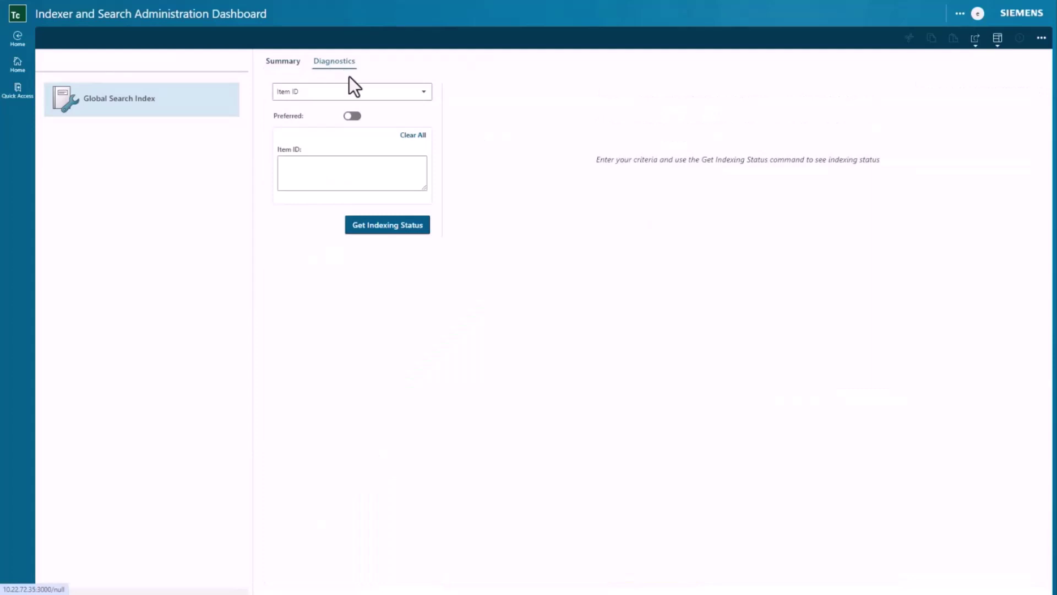
click(424, 94)
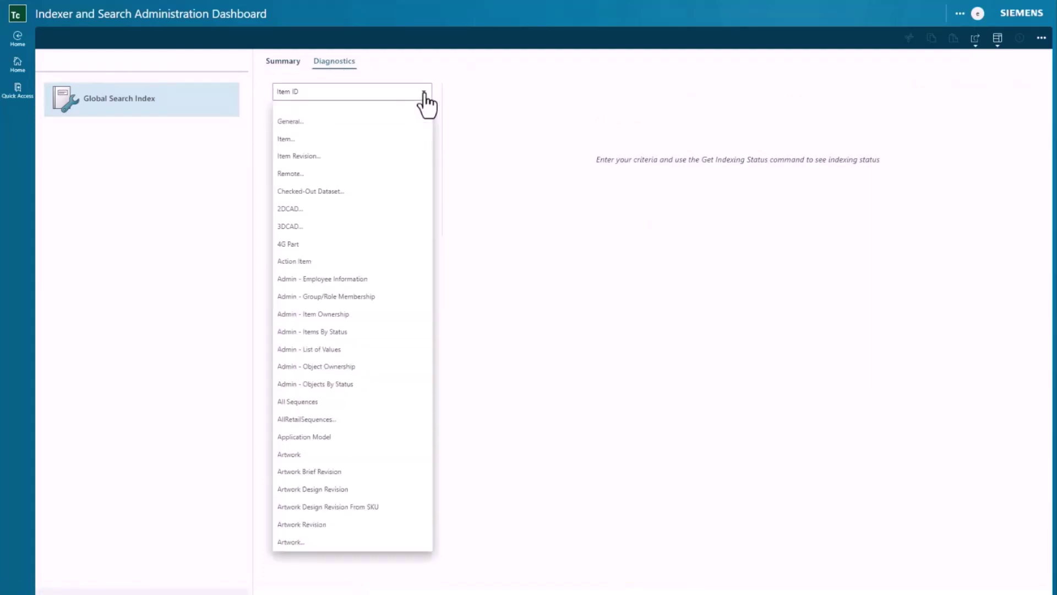
click(373, 160)
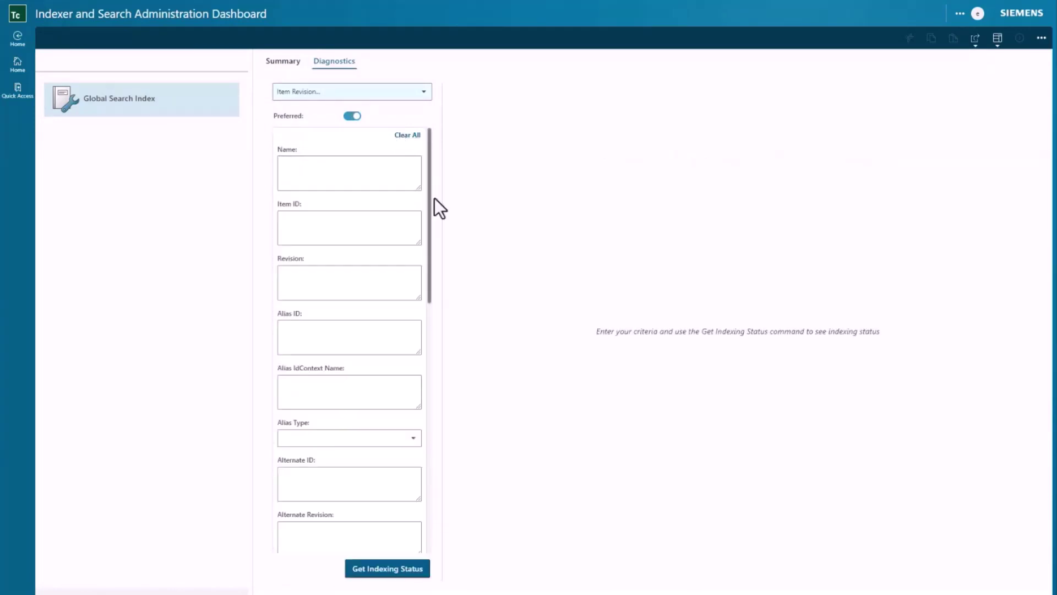
- Set the Created After criterion of the item revision query to 23-Oct-2023
drag(430, 237, 431, 458)
click(338, 320)
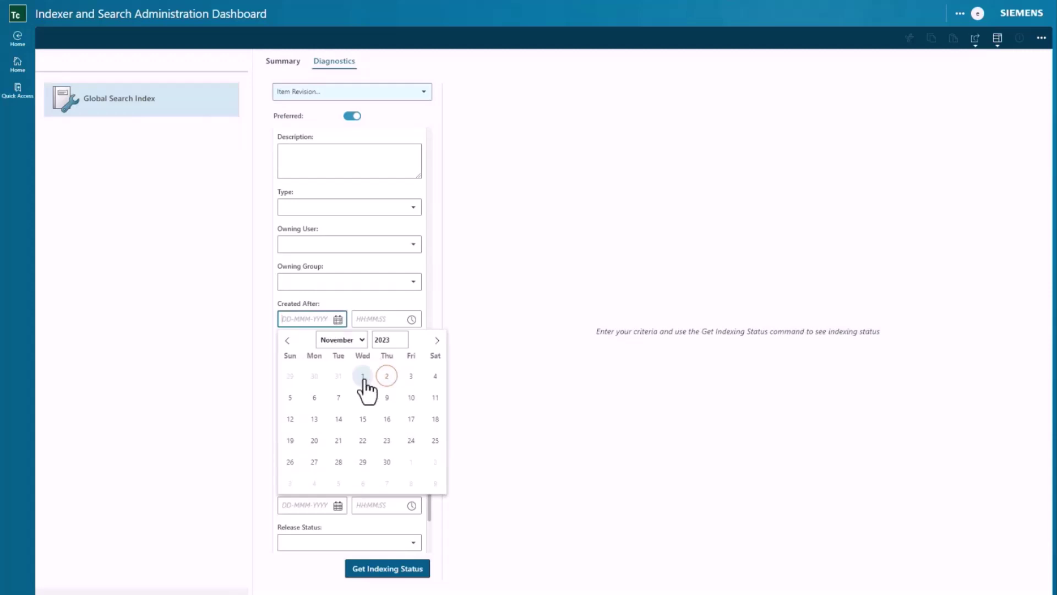
click(359, 341)
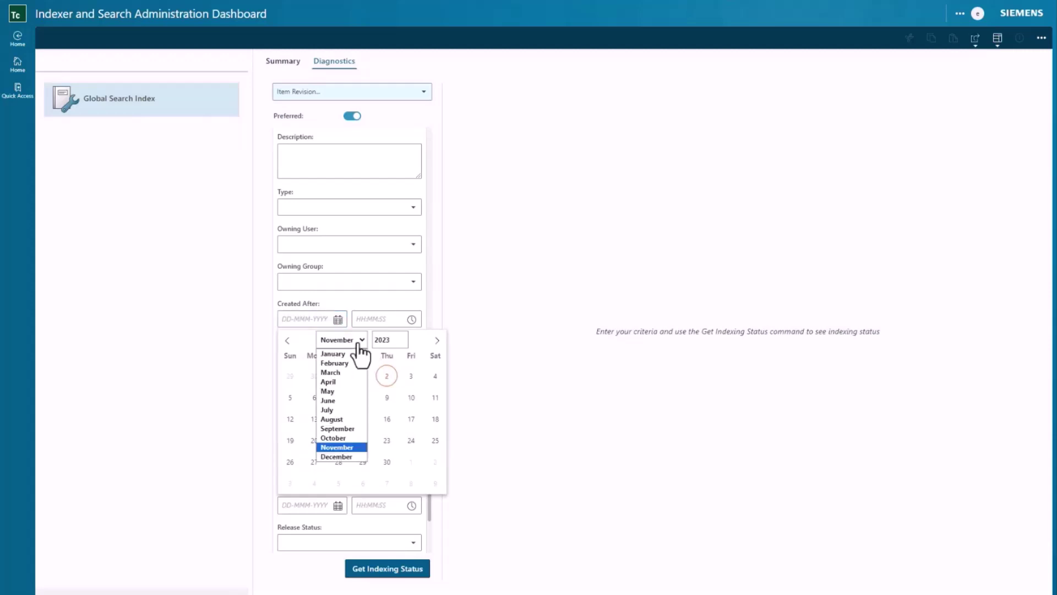
click(343, 438)
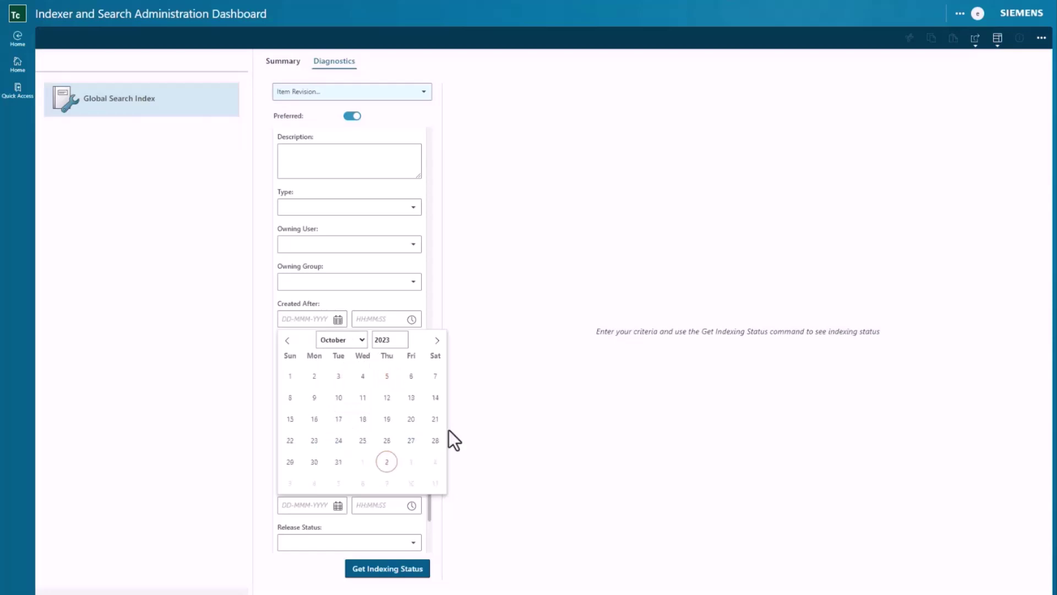
click(314, 441)
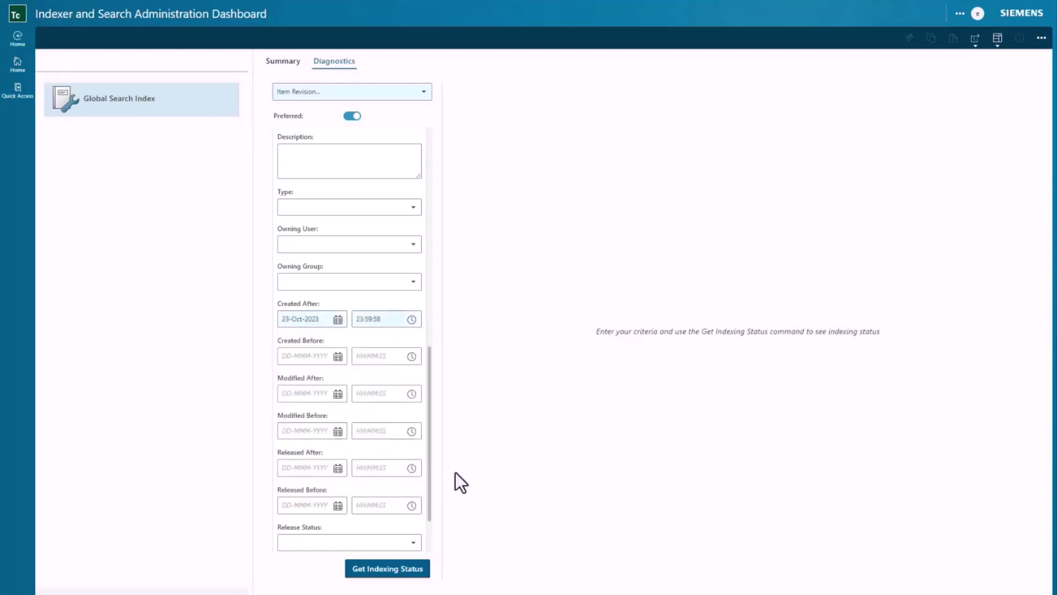
- Get the indexing status for the item revision query and examine the status summary, status descriptions and list of all statuses
click(382, 570)
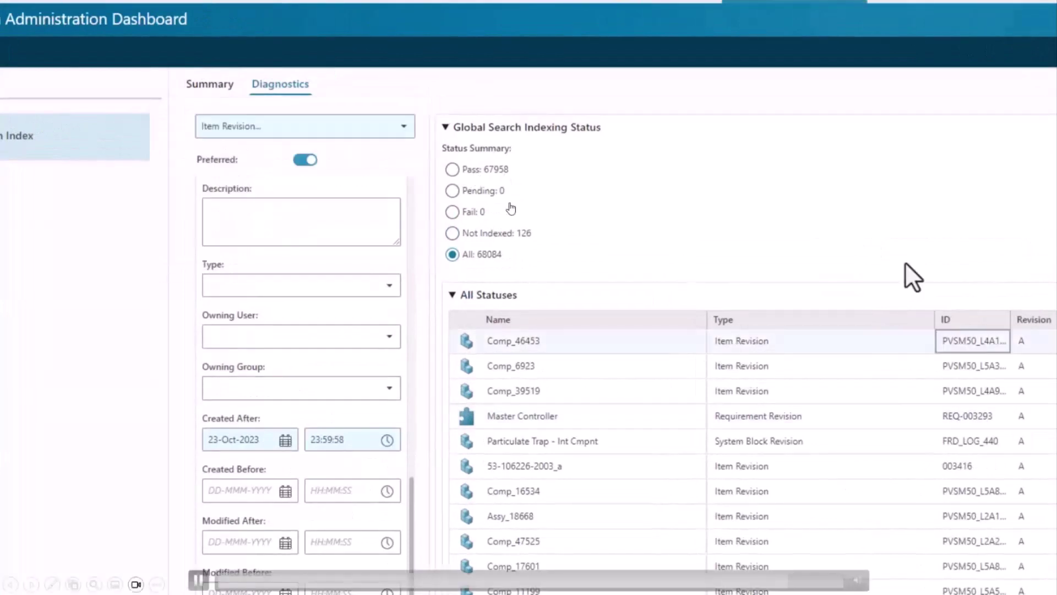
mouse_move(492, 218)
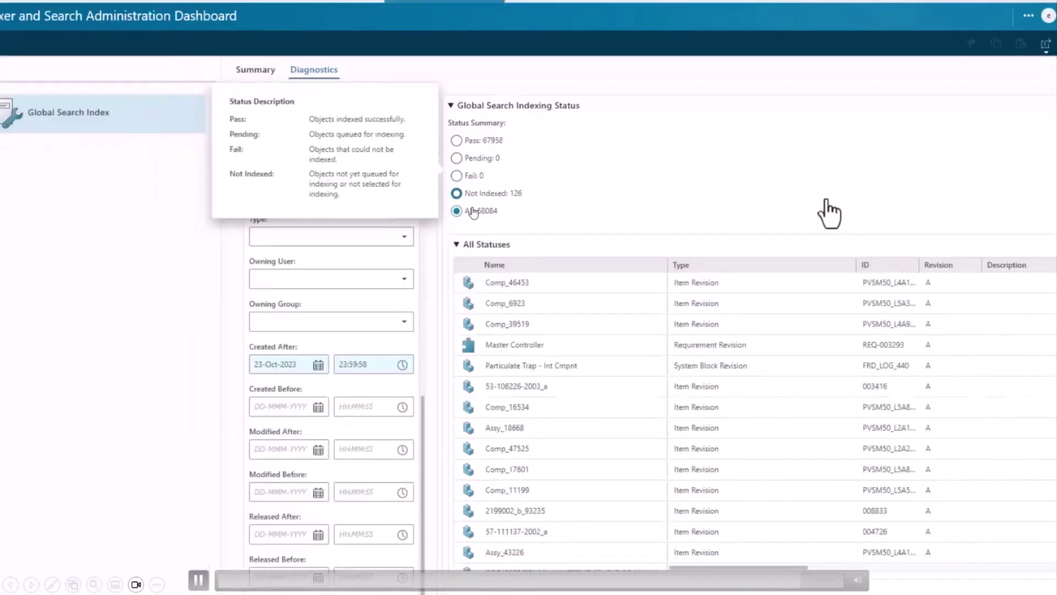
drag(1017, 283, 1012, 335)
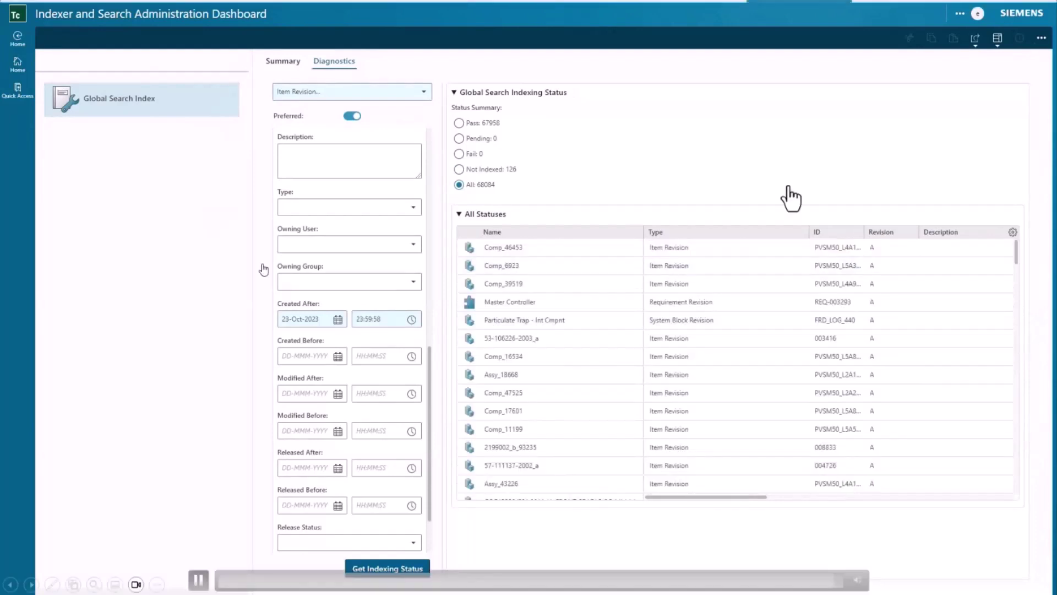
click(31, 585)
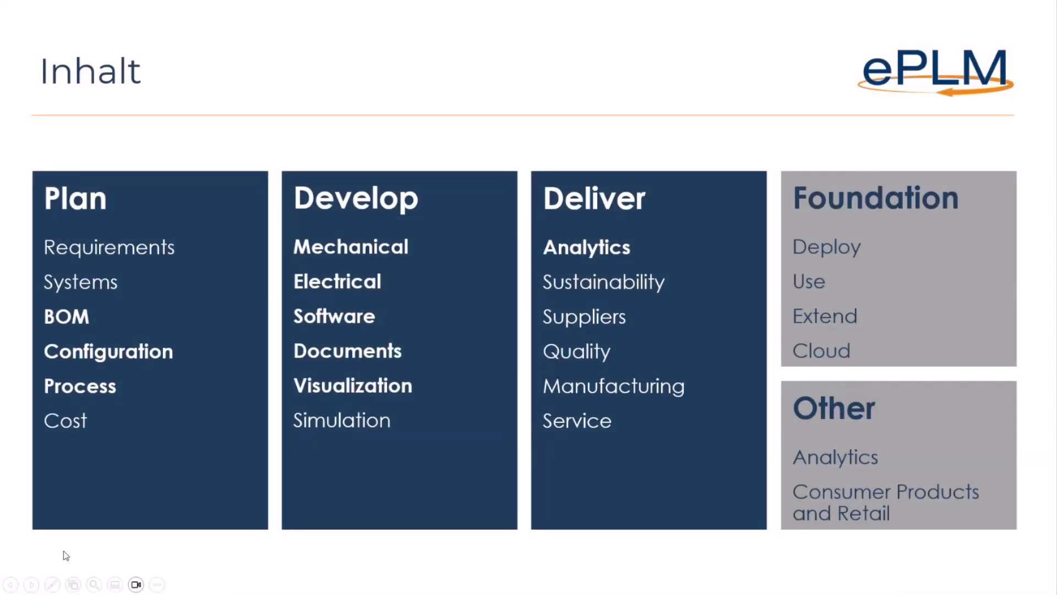
key(Right)
key(Right)
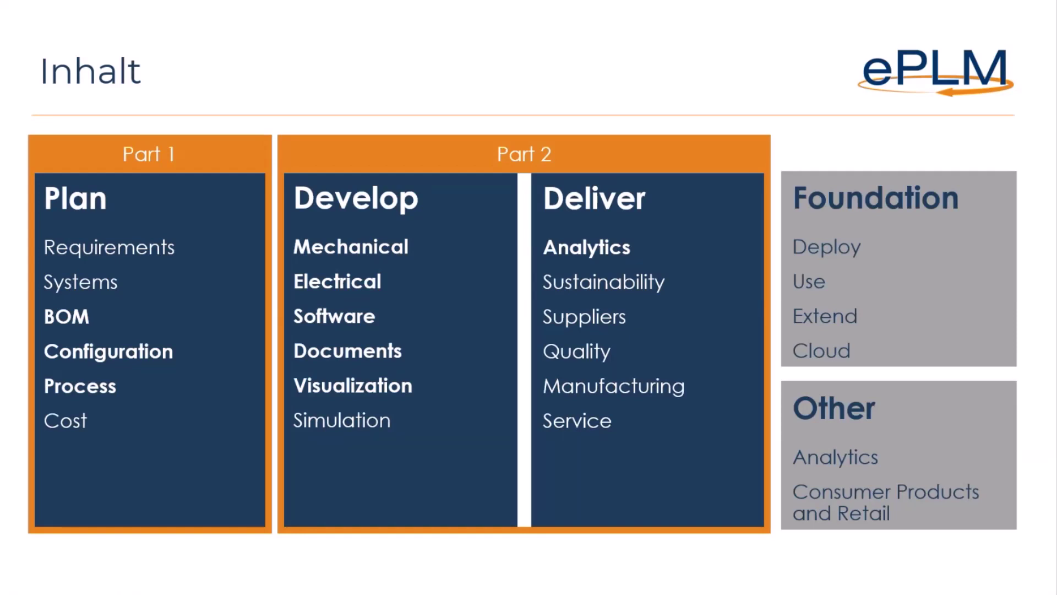
key(Right)
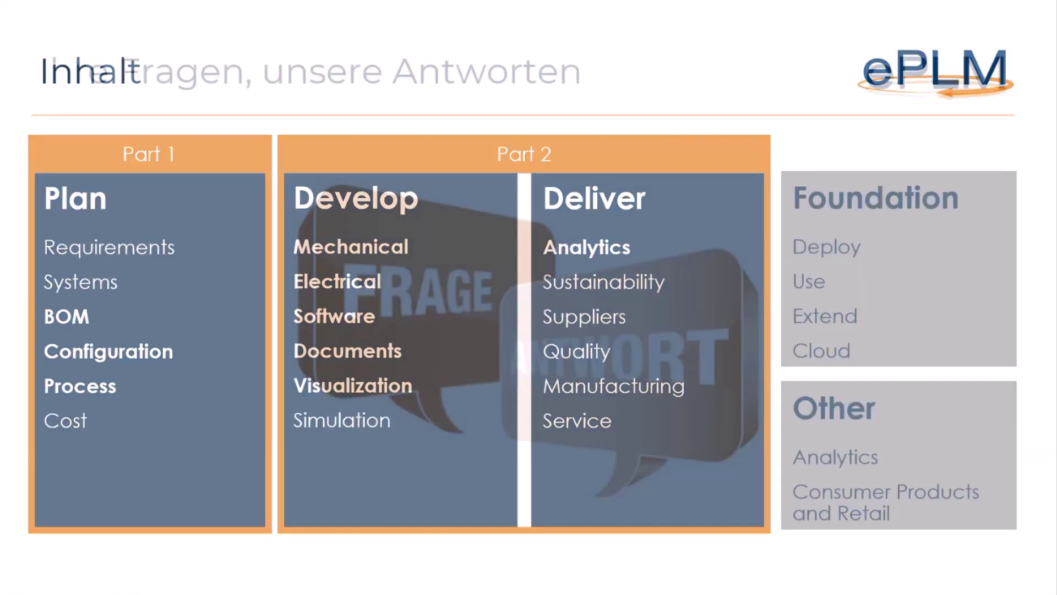